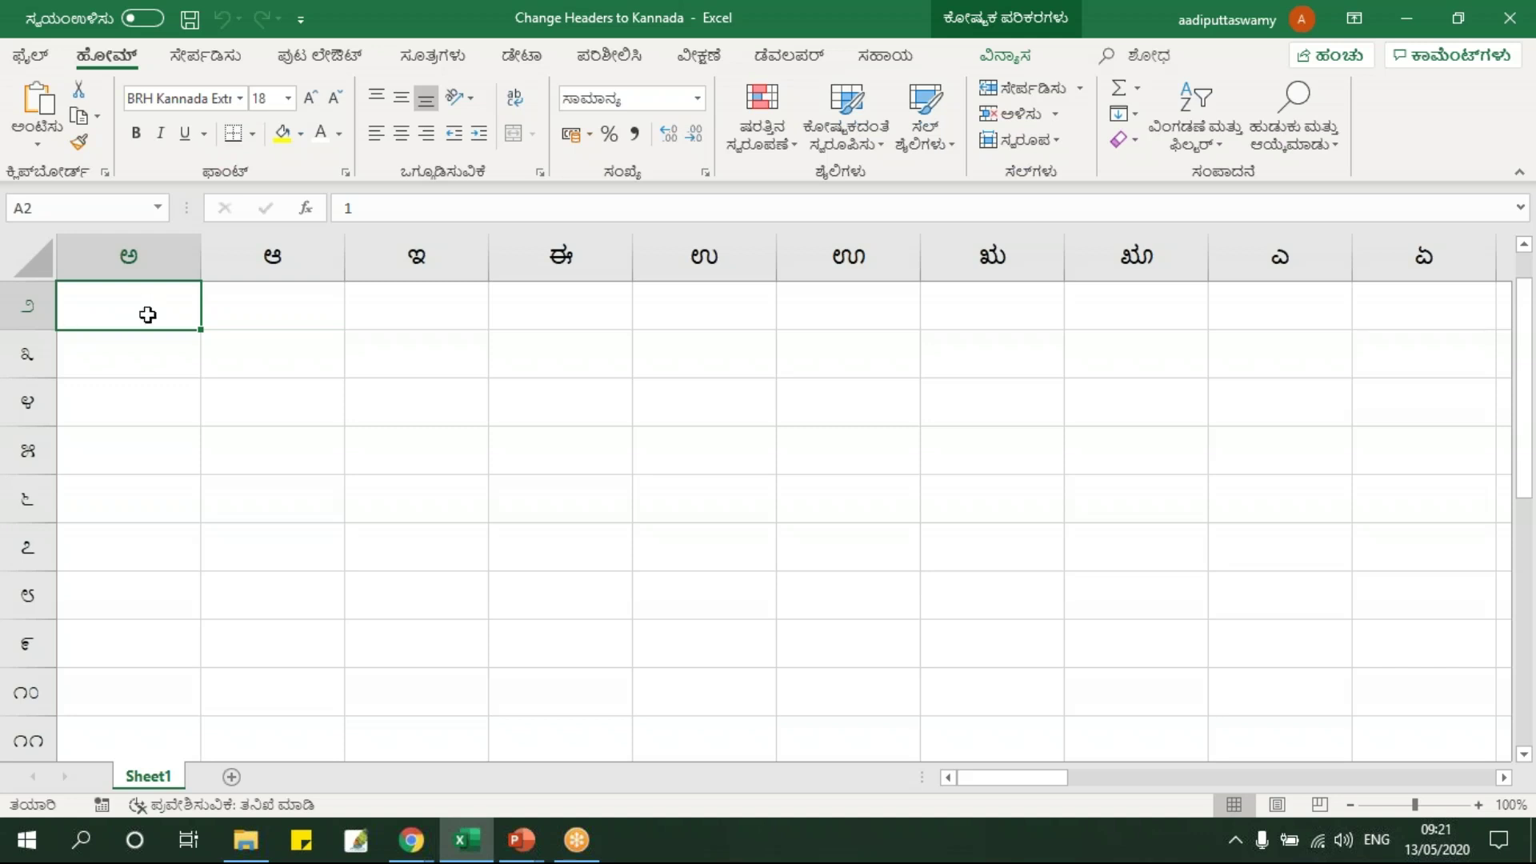
Create a new blank workbook
{"action": "left_click", "coordinate": [41, 60]}
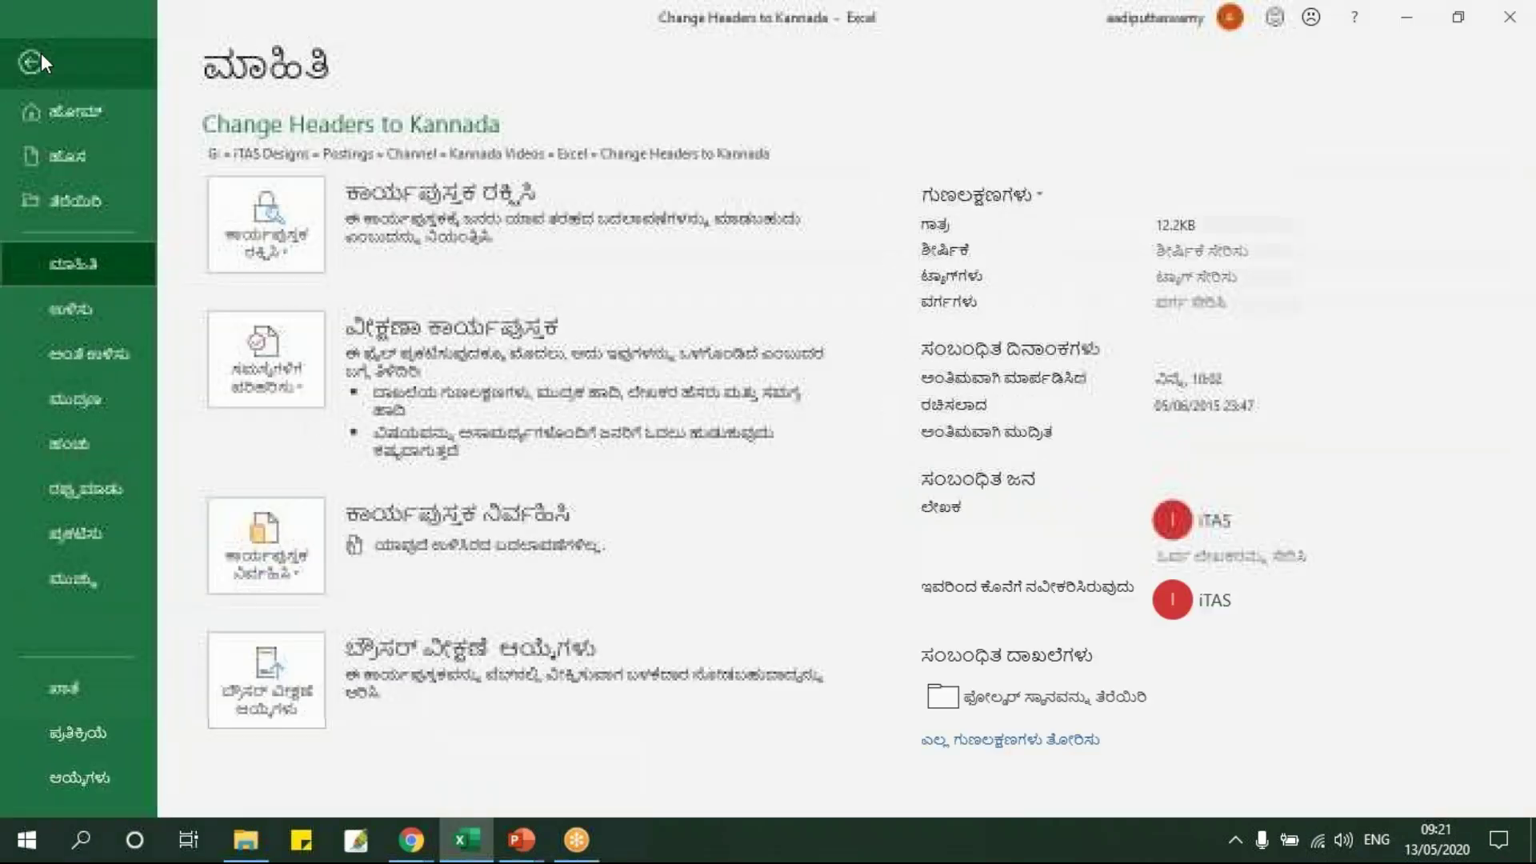
{"action": "left_click", "coordinate": [80, 158]}
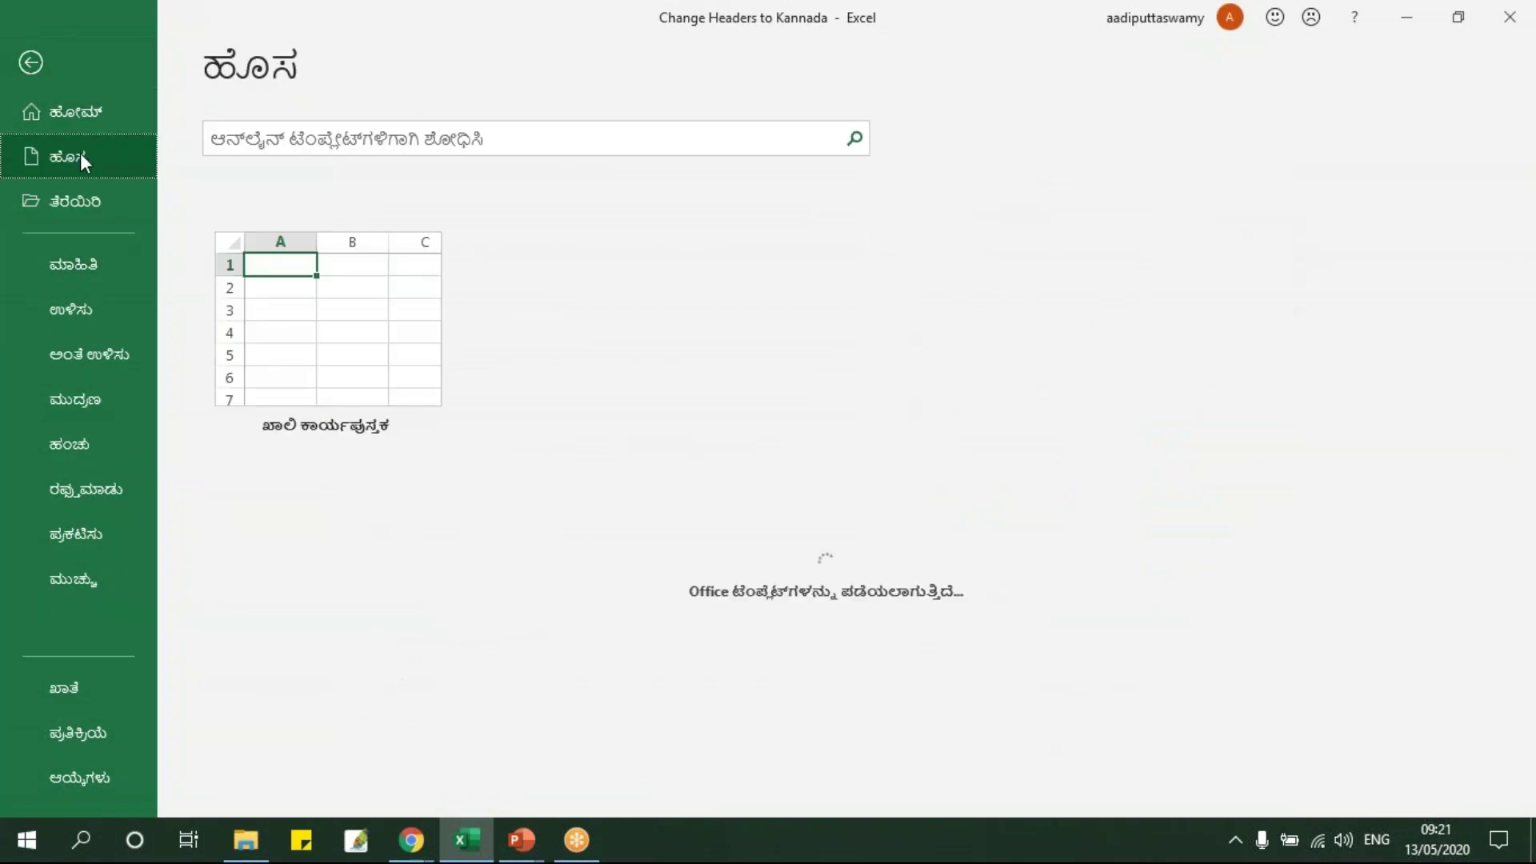
{"action": "left_click", "coordinate": [365, 325]}
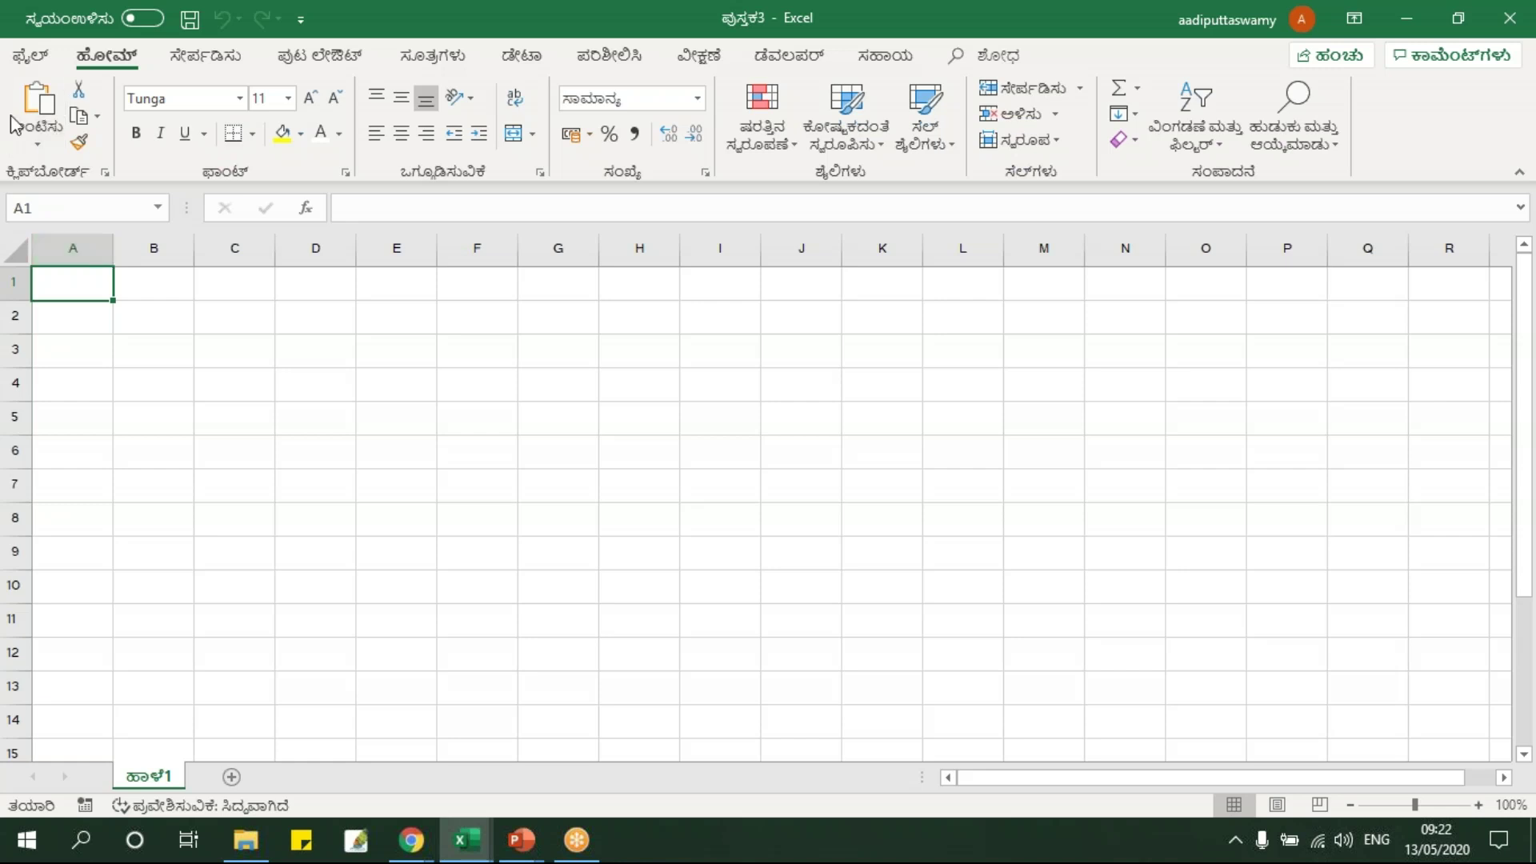
Open the custom lists editor from the advanced program options
{"action": "left_click", "coordinate": [38, 146]}
{"action": "left_click", "coordinate": [38, 56]}
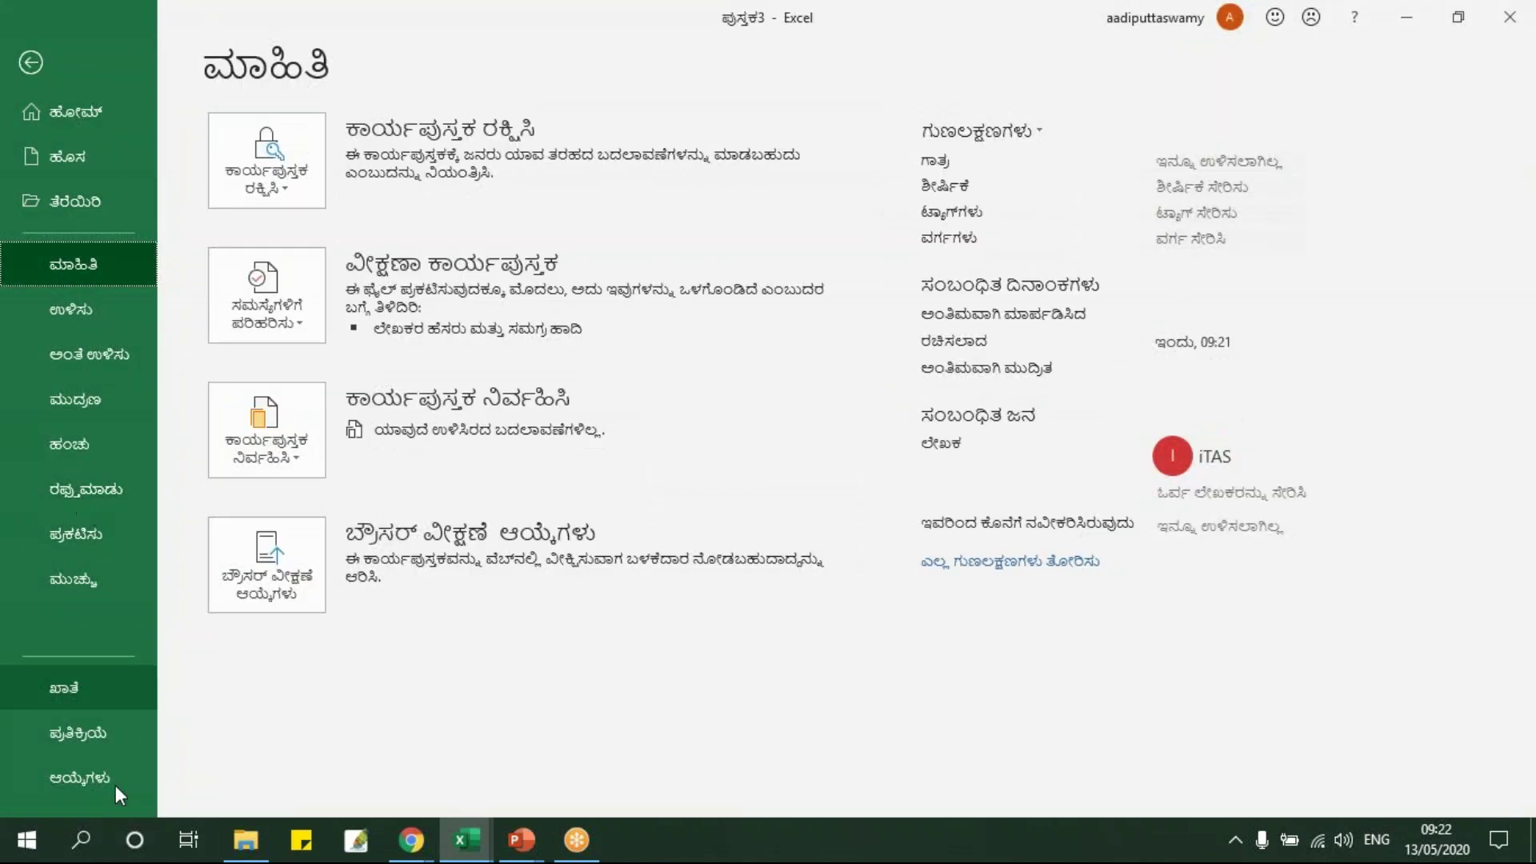
{"action": "left_click", "coordinate": [99, 781]}
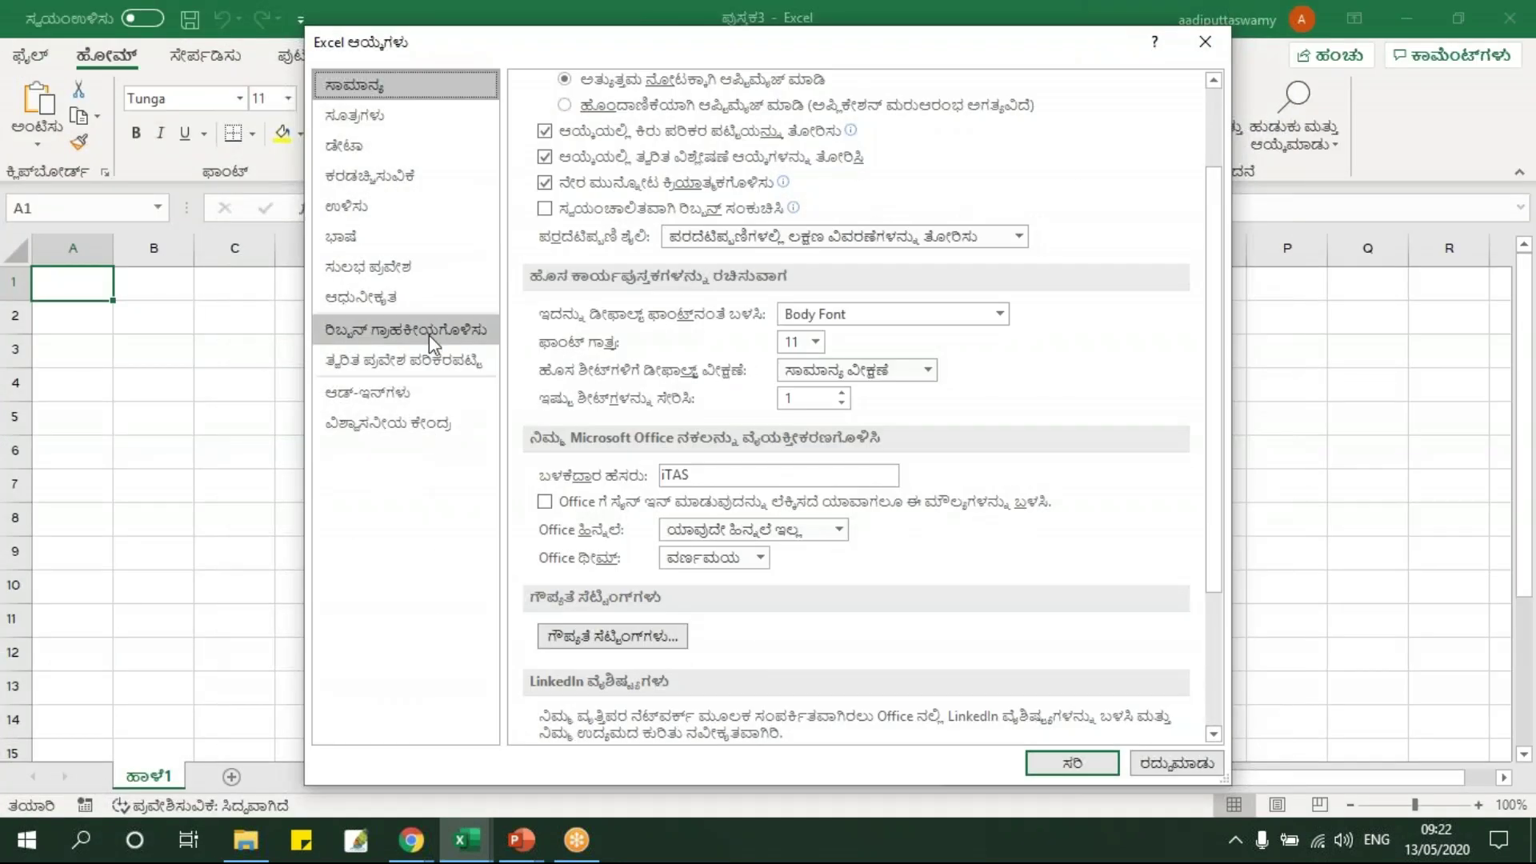
{"action": "left_click", "coordinate": [367, 296]}
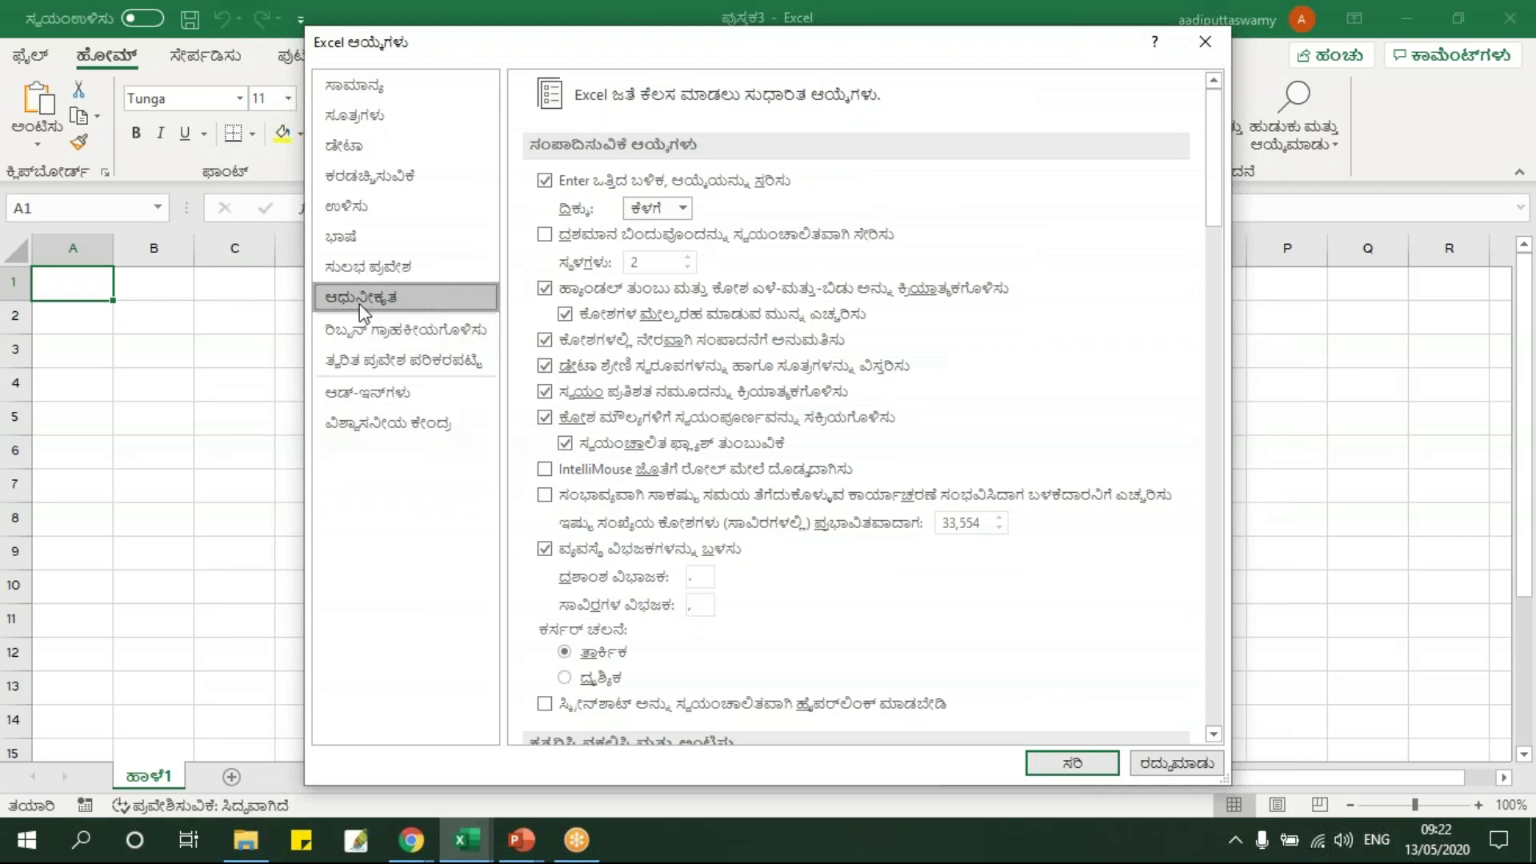
{"action": "left_click_drag", "start_coordinate": [1215, 171], "coordinate": [1228, 714]}
{"action": "left_click", "coordinate": [1040, 509]}
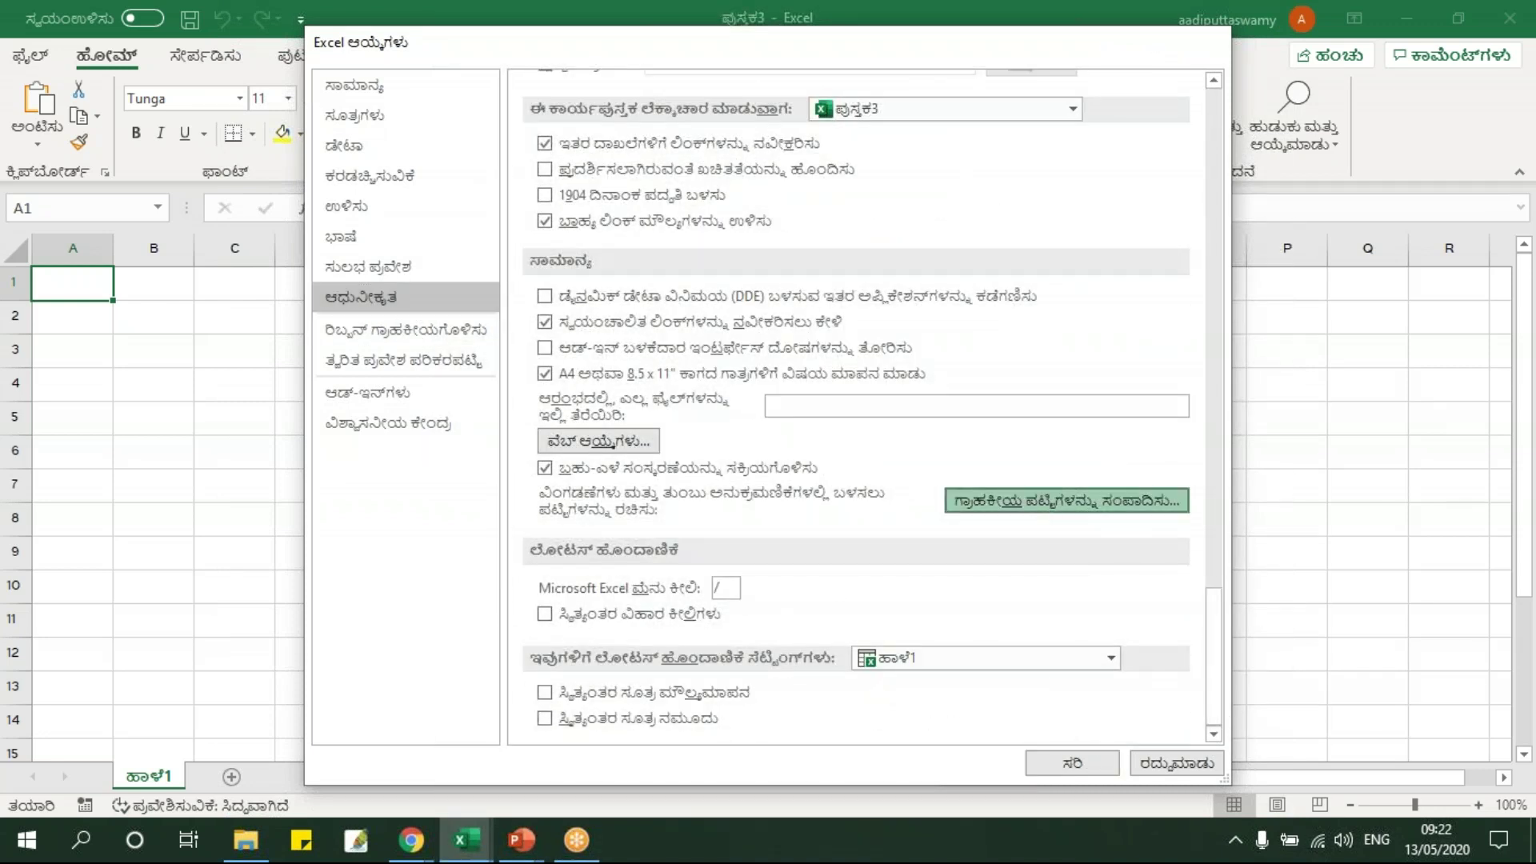
Examine the entries of the KanAlpha custom list and close the options without changing anything
{"action": "left_click_drag", "start_coordinate": [917, 108], "coordinate": [531, 125]}
{"action": "left_click", "coordinate": [324, 387]}
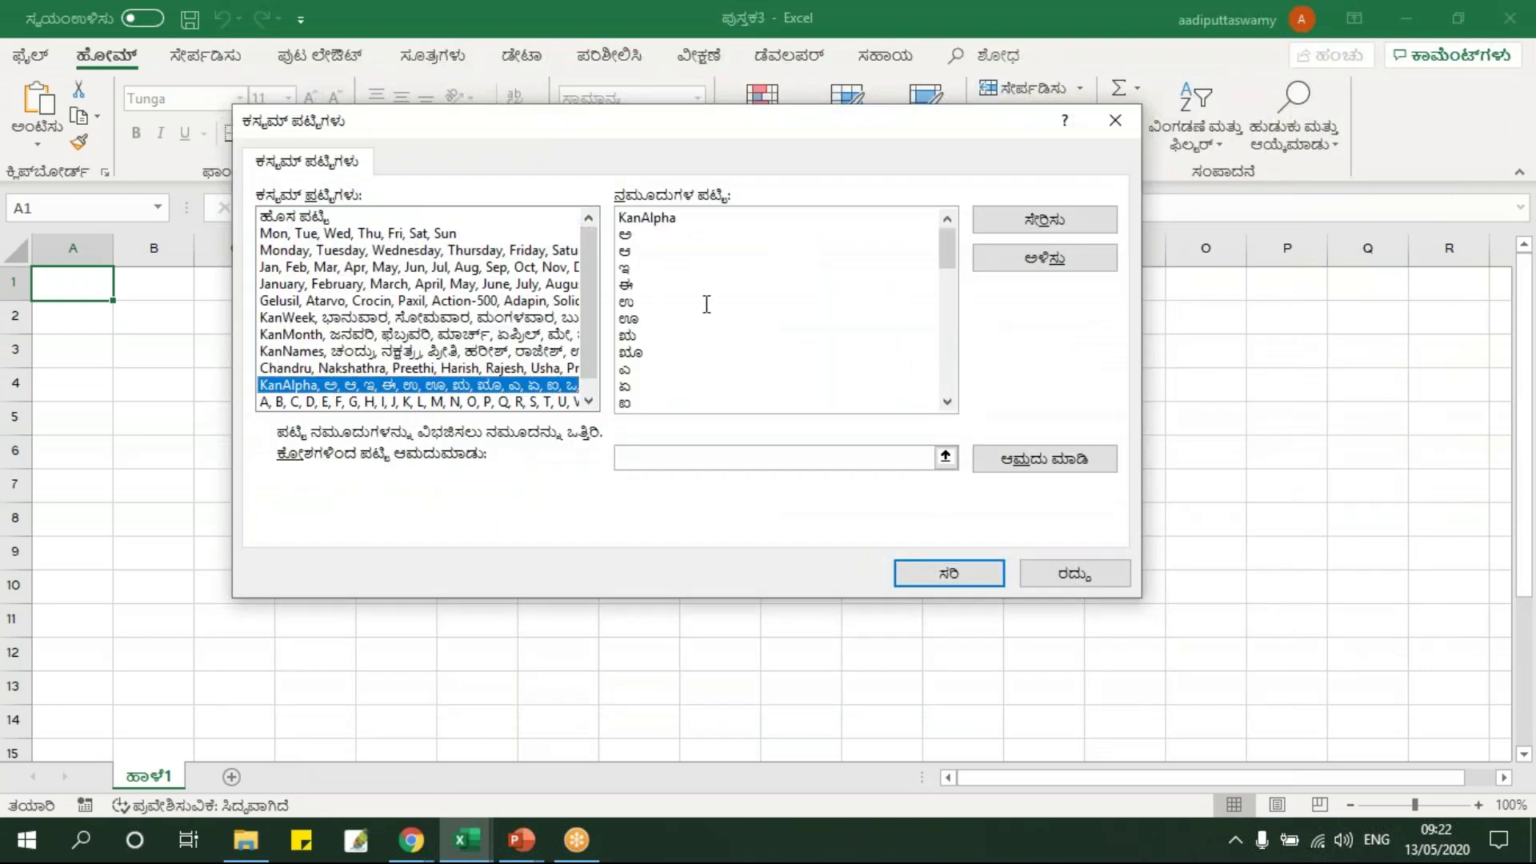
{"action": "left_click_drag", "start_coordinate": [948, 264], "coordinate": [977, 228]}
{"action": "left_click_drag", "start_coordinate": [687, 221], "coordinate": [614, 221]}
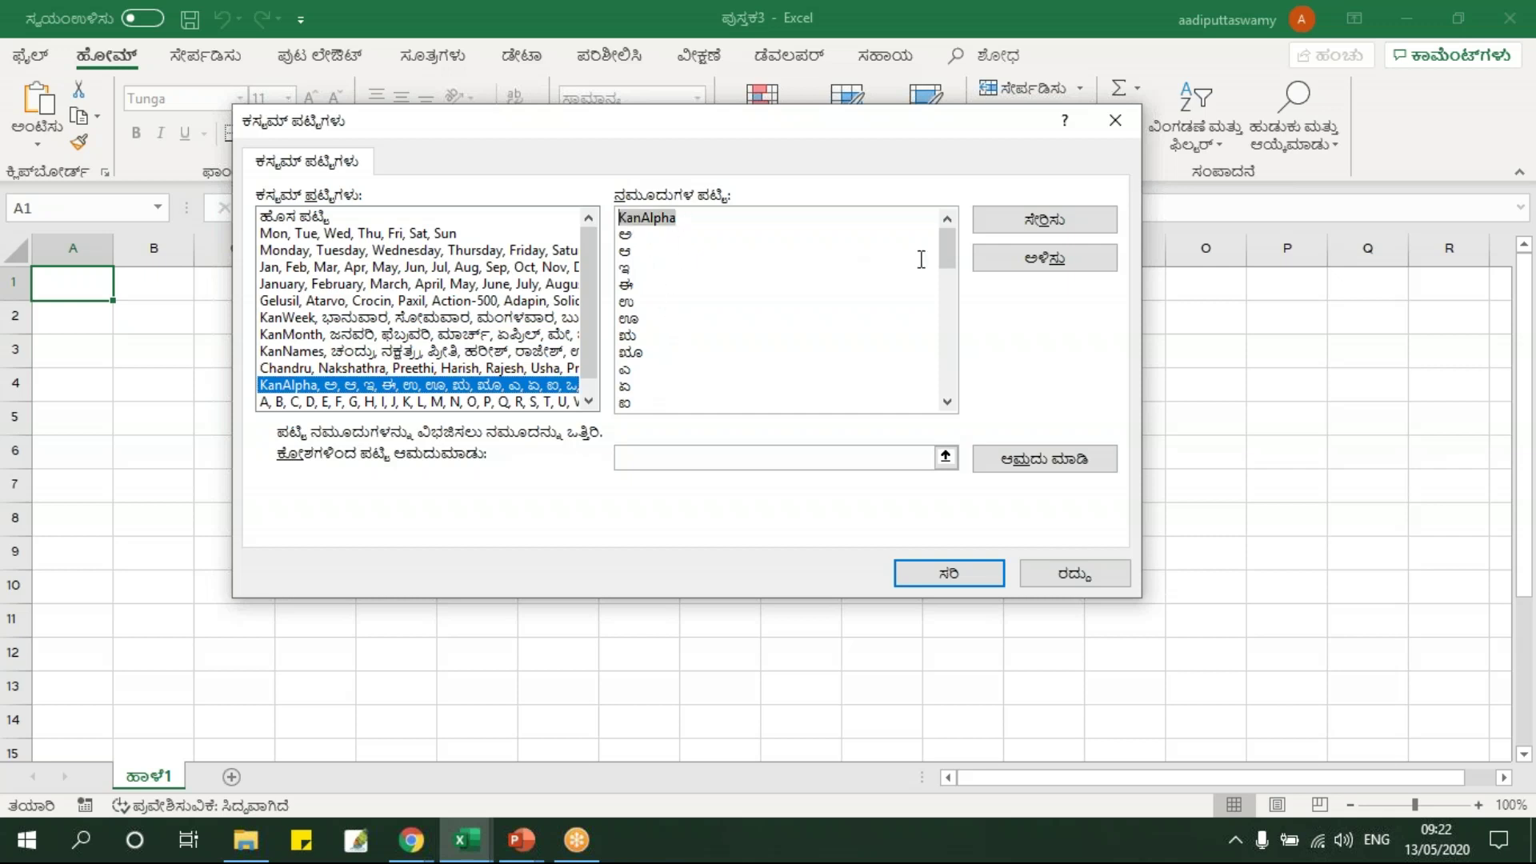
{"action": "mouse_move", "coordinate": [952, 254]}
{"action": "left_mouse_down"}
{"action": "mouse_move", "coordinate": [957, 381]}
{"action": "mouse_move", "coordinate": [952, 240]}
{"action": "left_mouse_up"}
{"action": "left_click", "coordinate": [1073, 573]}
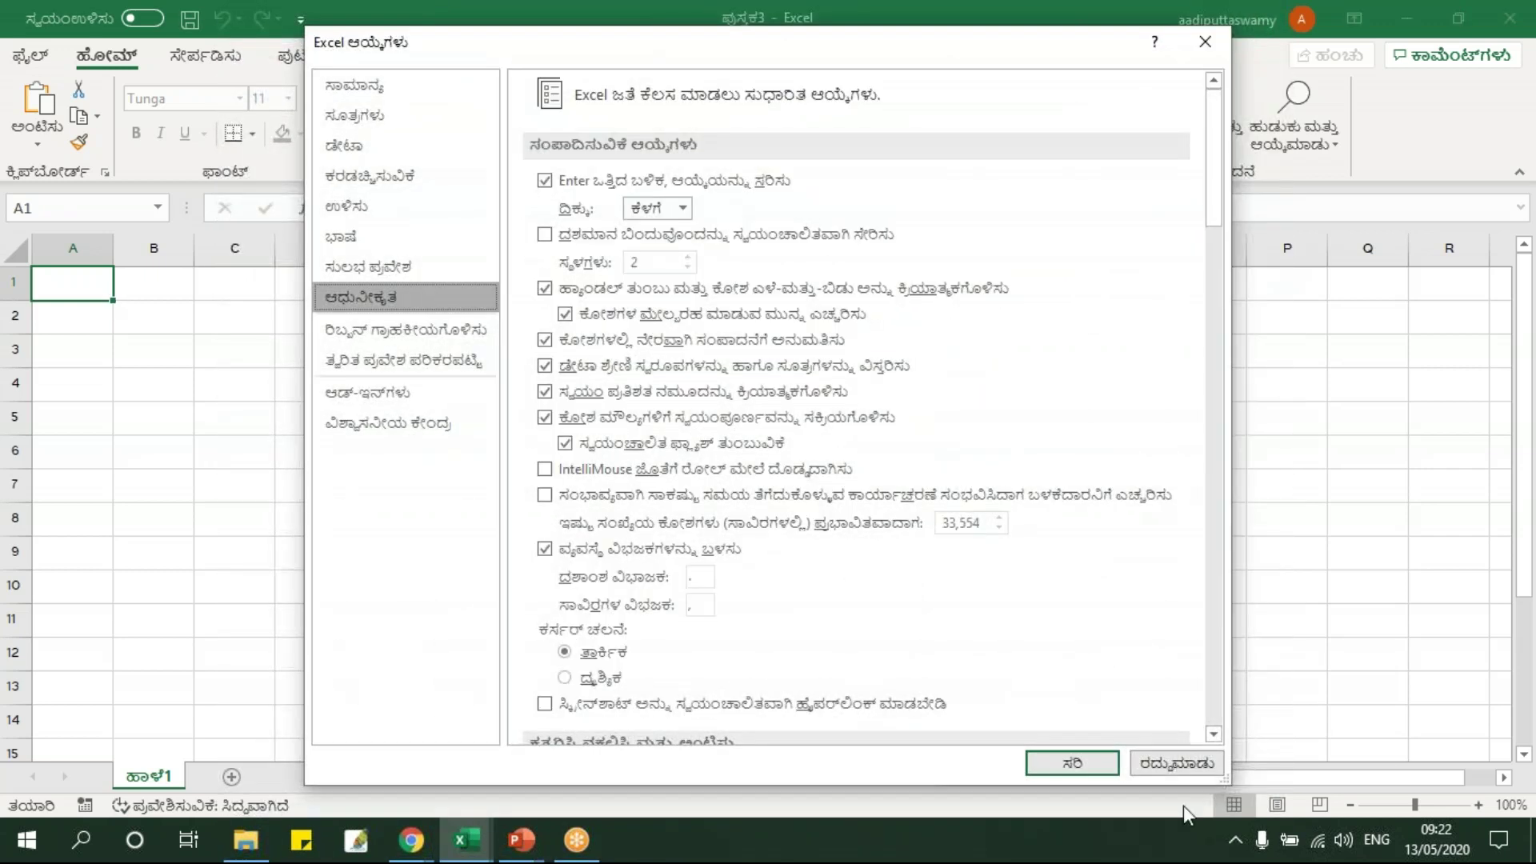
{"action": "left_click", "coordinate": [1164, 753]}
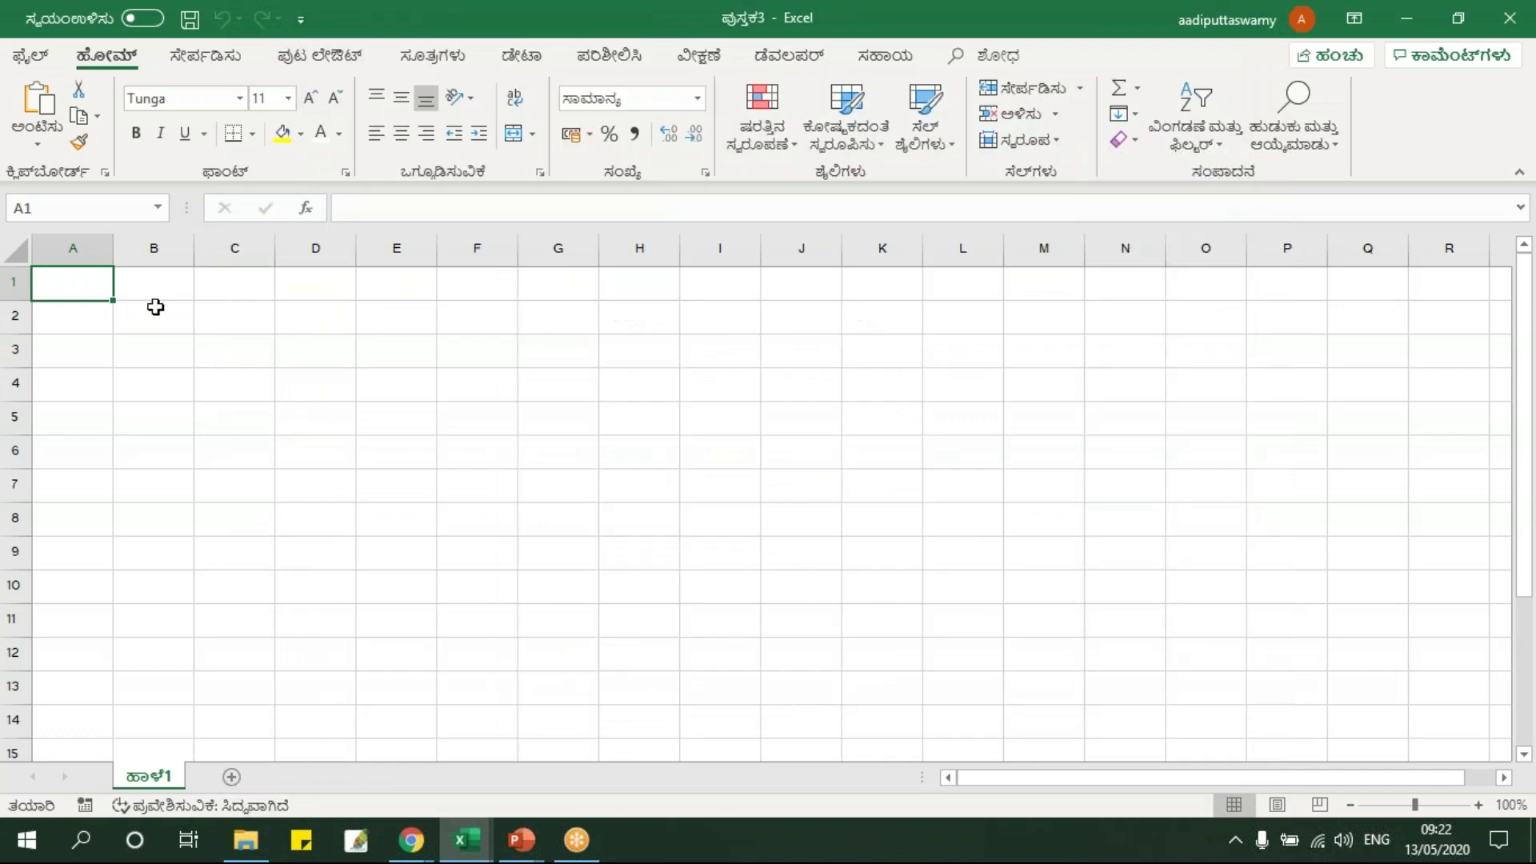
Enter Kanalpha in cell A1 and autofill the Kannada letter series across row 1 to column AW
{"action": "type", "text": "Kanalpha"}
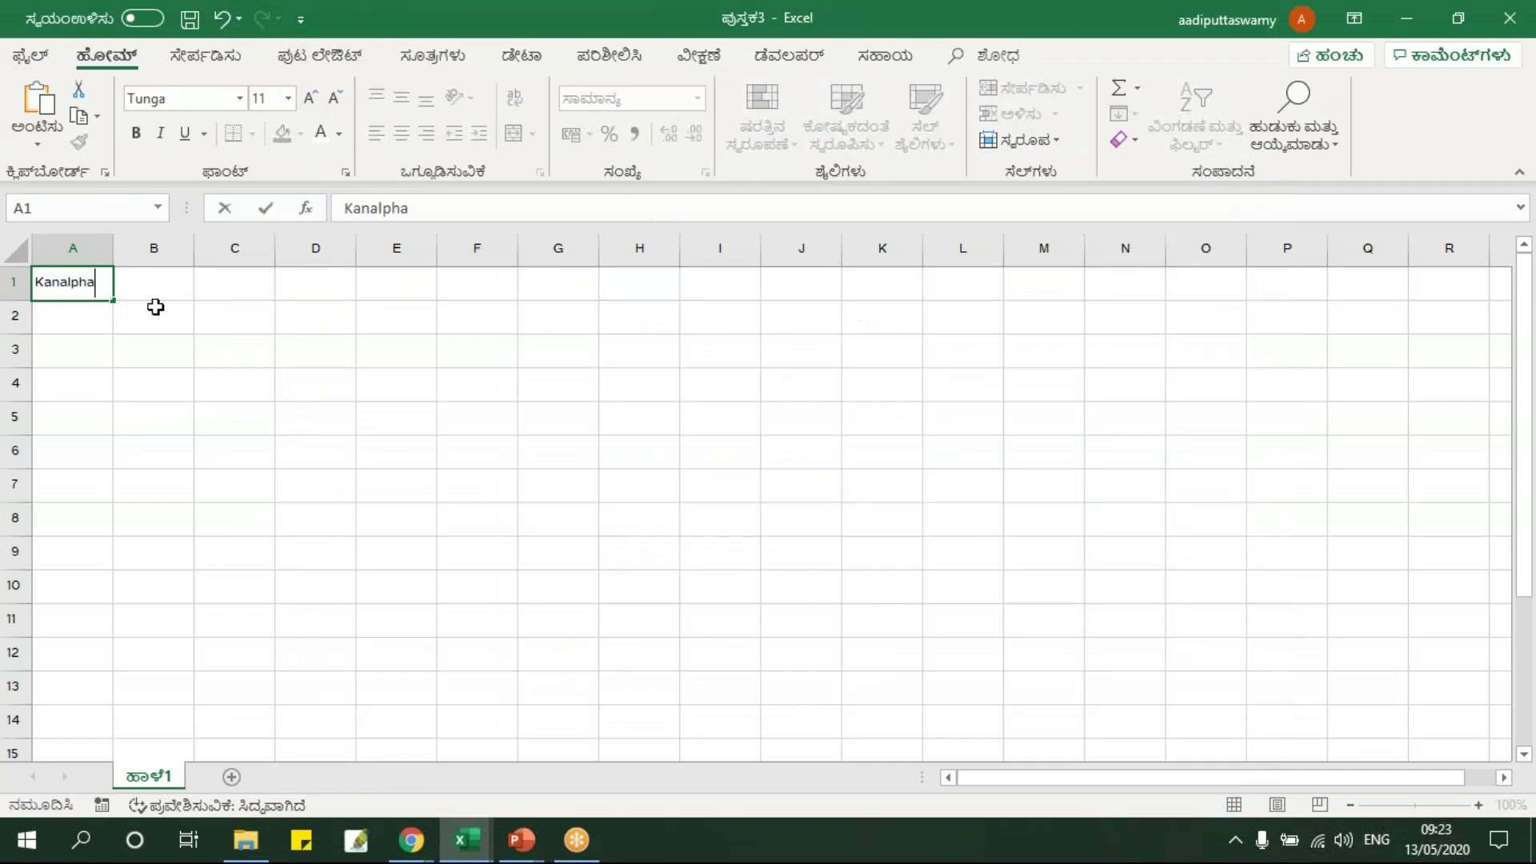
{"action": "key", "text": "Return"}
{"action": "key", "text": "Up"}
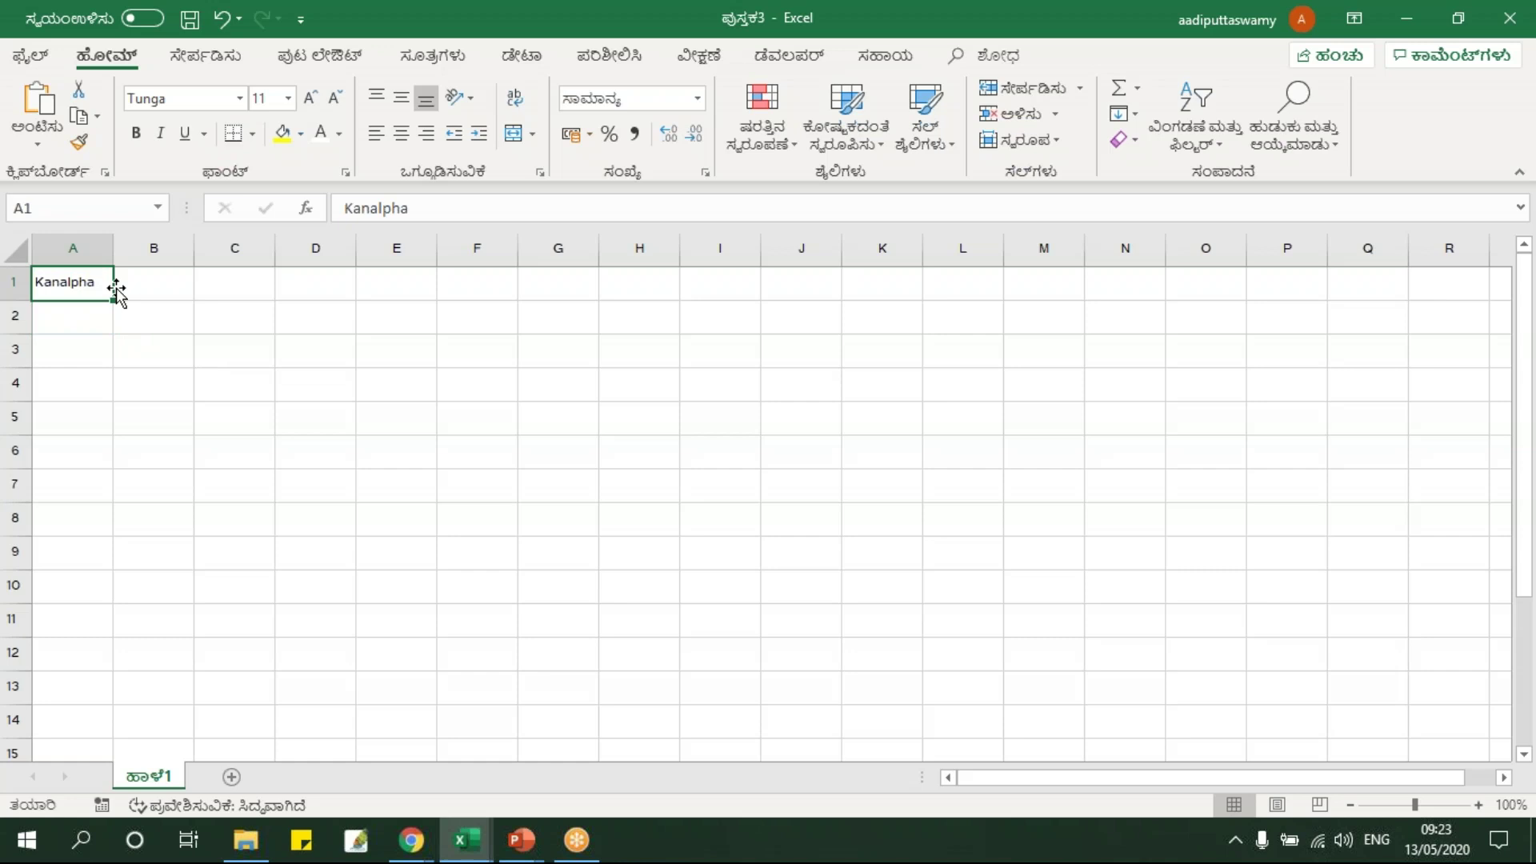
{"action": "left_click_drag", "start_coordinate": [115, 305], "coordinate": [669, 352]}
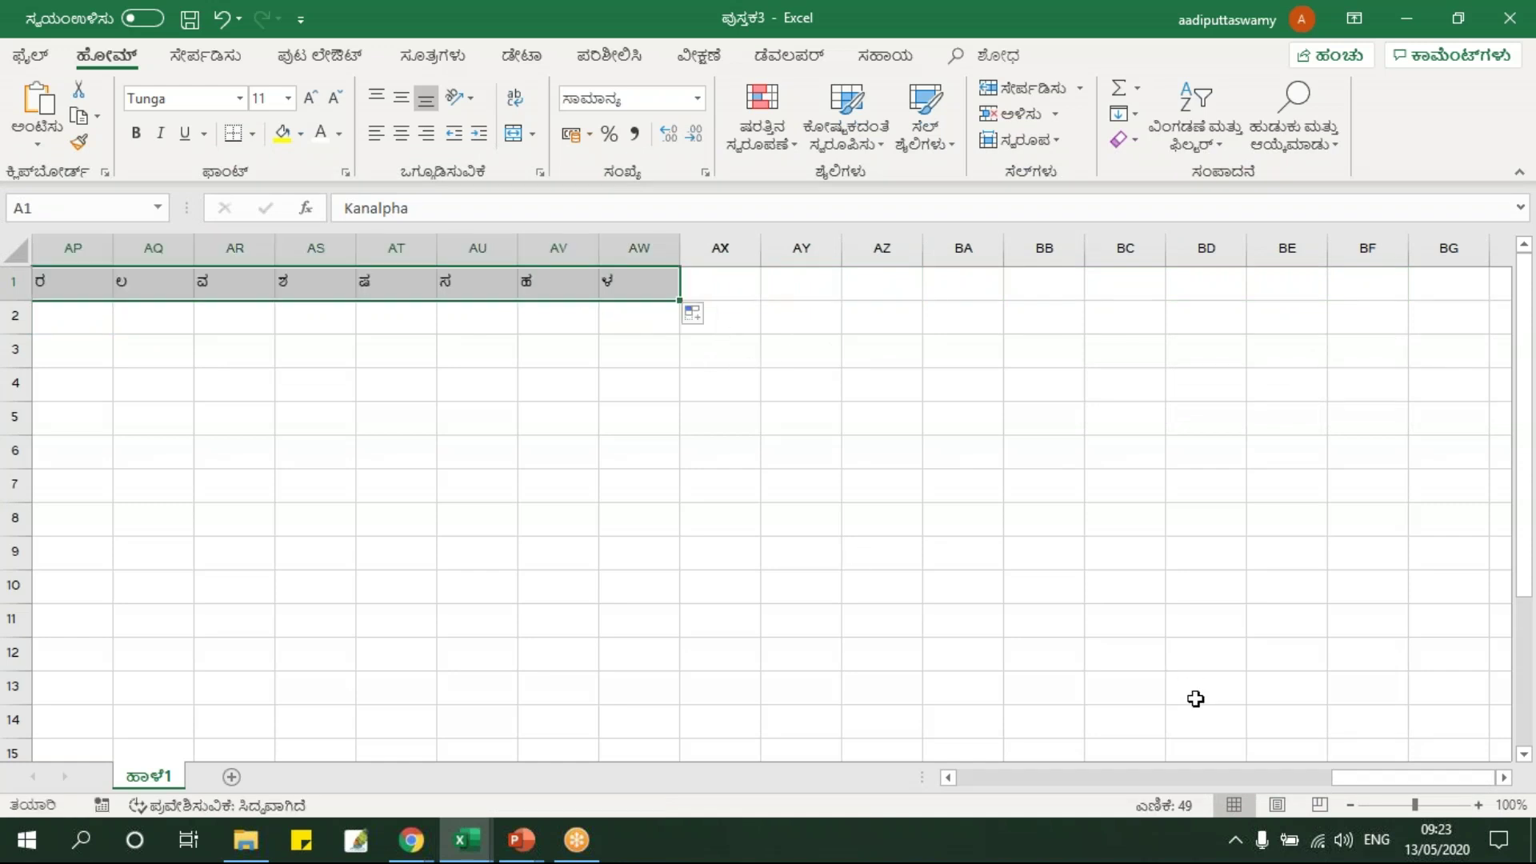
{"action": "left_click_drag", "start_coordinate": [1375, 765], "coordinate": [970, 779]}
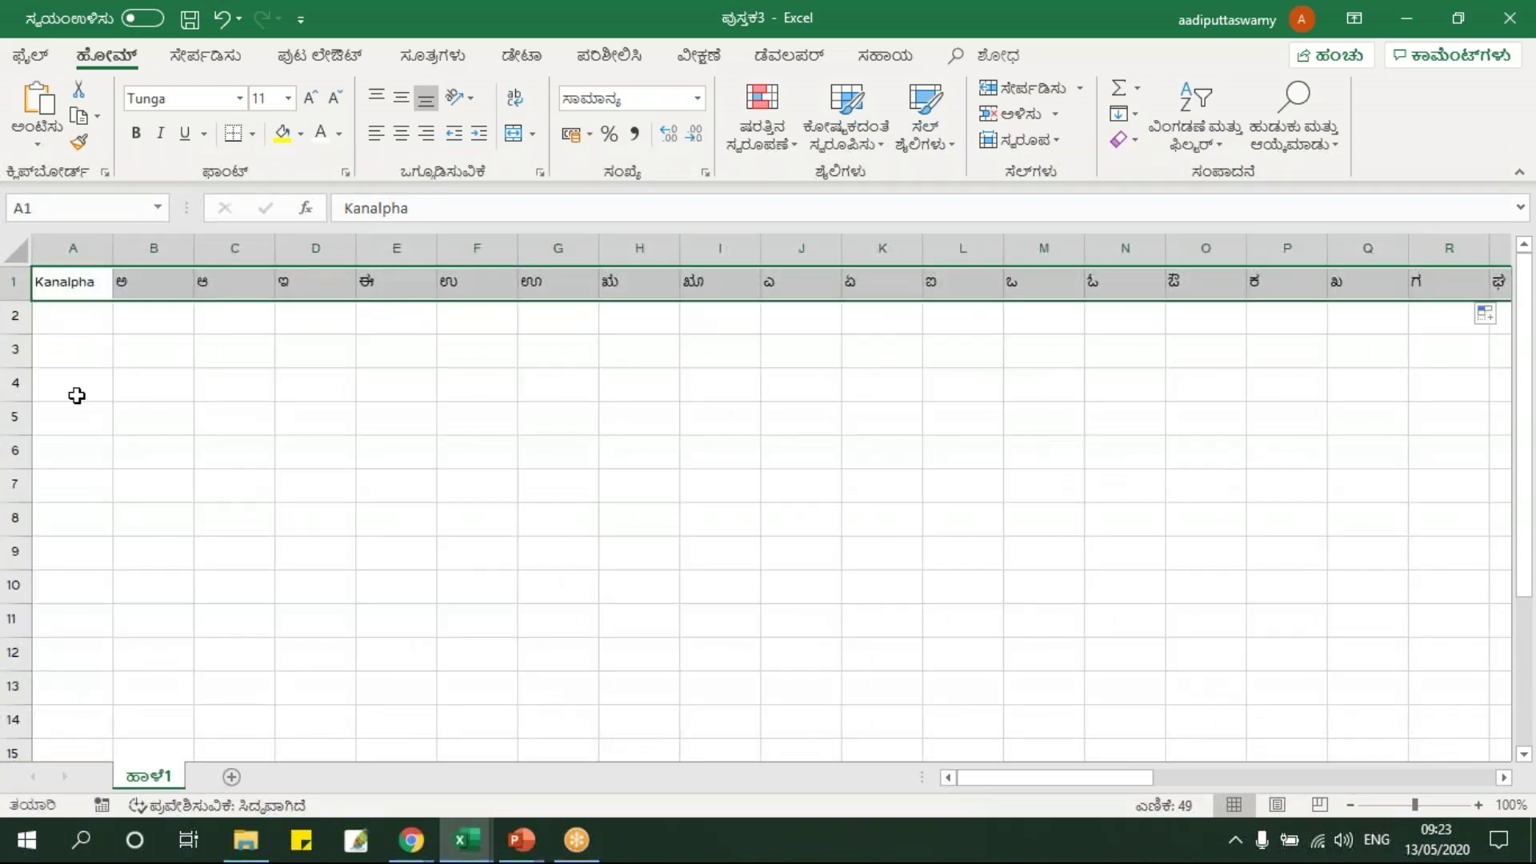
Delete column A, which holds the Kanalpha label
{"action": "left_click", "coordinate": [77, 248]}
{"action": "right_click", "coordinate": [80, 249]}
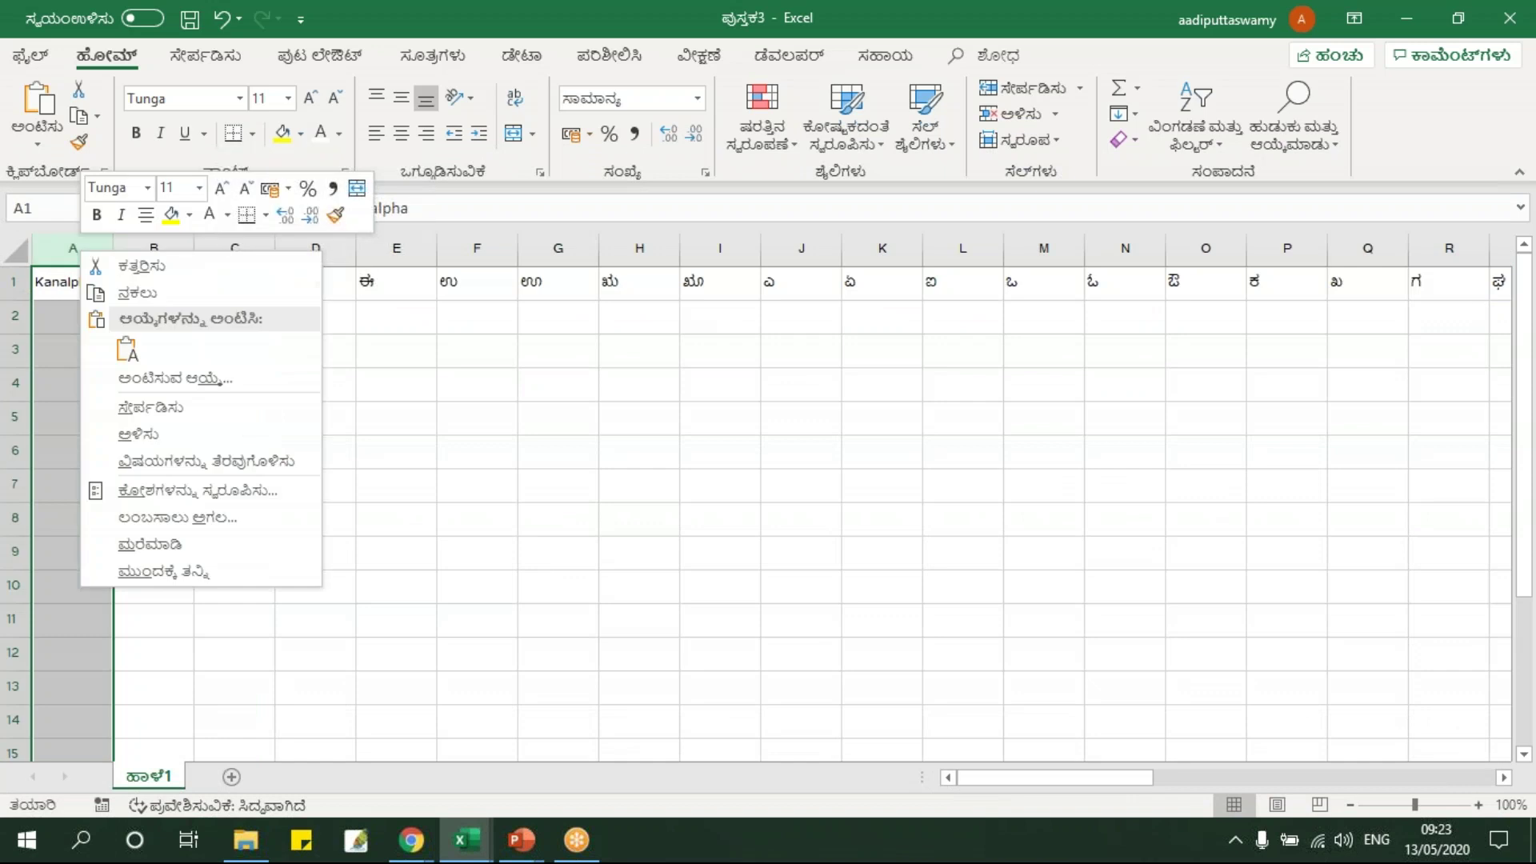
{"action": "left_click", "coordinate": [143, 433]}
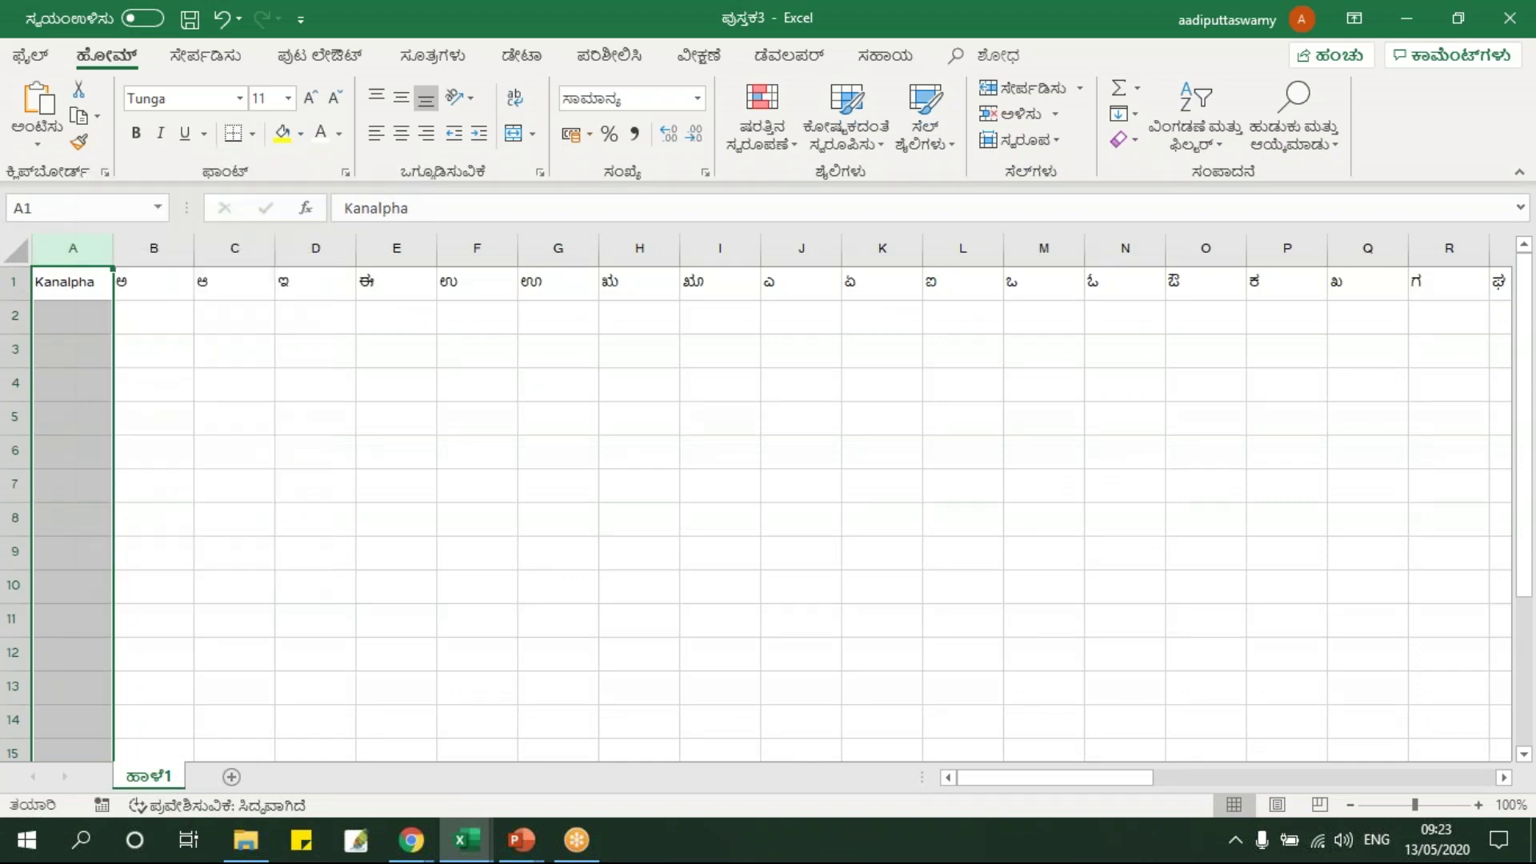
Enter 1 in cells A2 and A3 and fill both rows across to column AV
{"action": "left_click", "coordinate": [71, 291]}
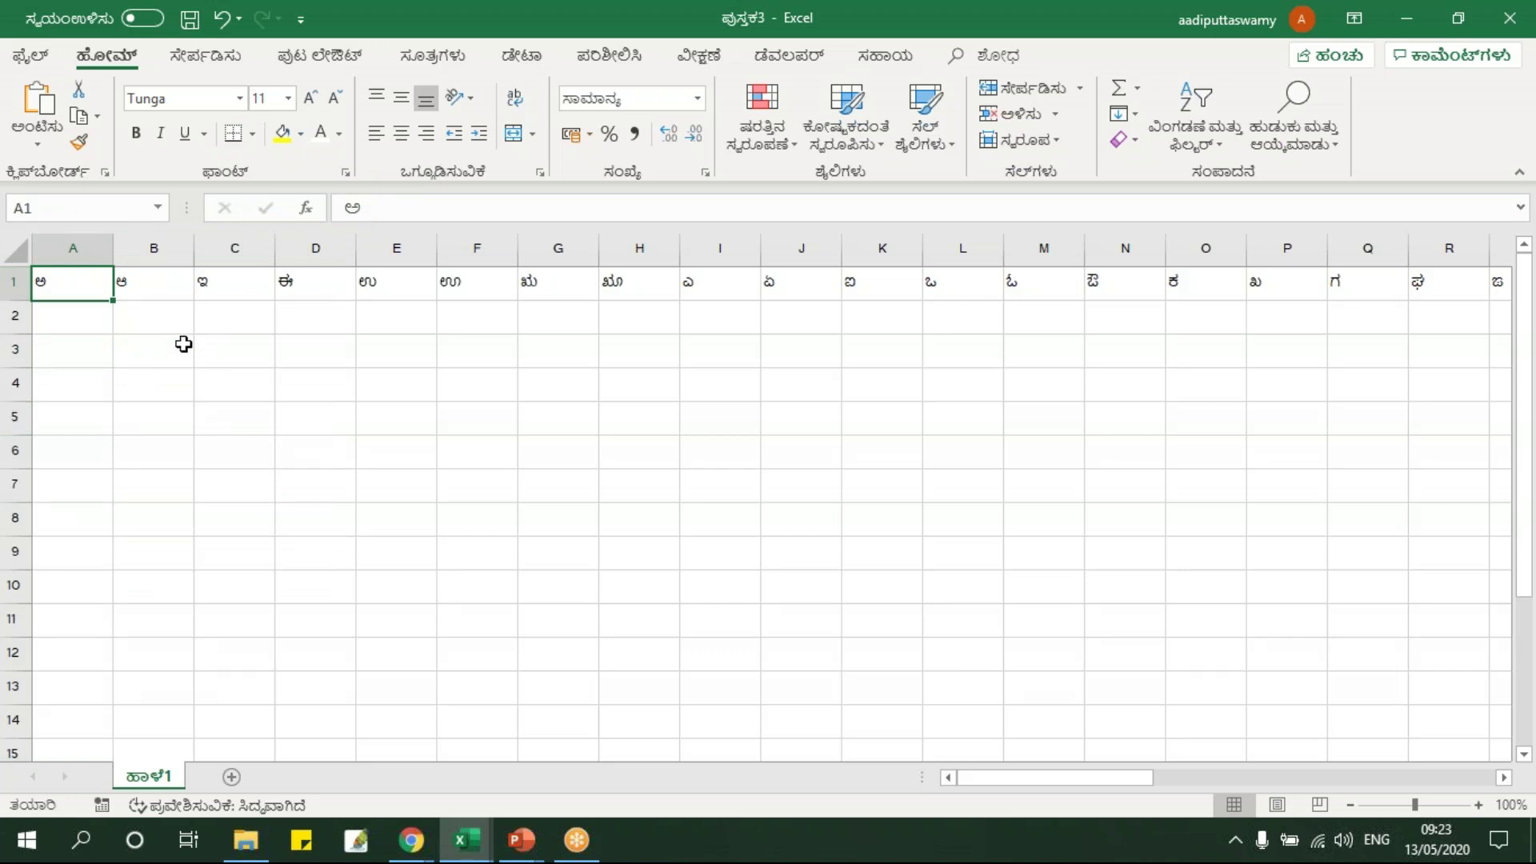
{"action": "key", "text": "Down"}
{"action": "type", "text": "1"}
{"action": "key", "text": "Return"}
{"action": "type", "text": "1"}
{"action": "key", "text": "Return"}
{"action": "key", "text": "Up"}
{"action": "key", "text": "Up"}
{"action": "left_click_drag", "start_coordinate": [72, 316], "coordinate": [640, 352]}
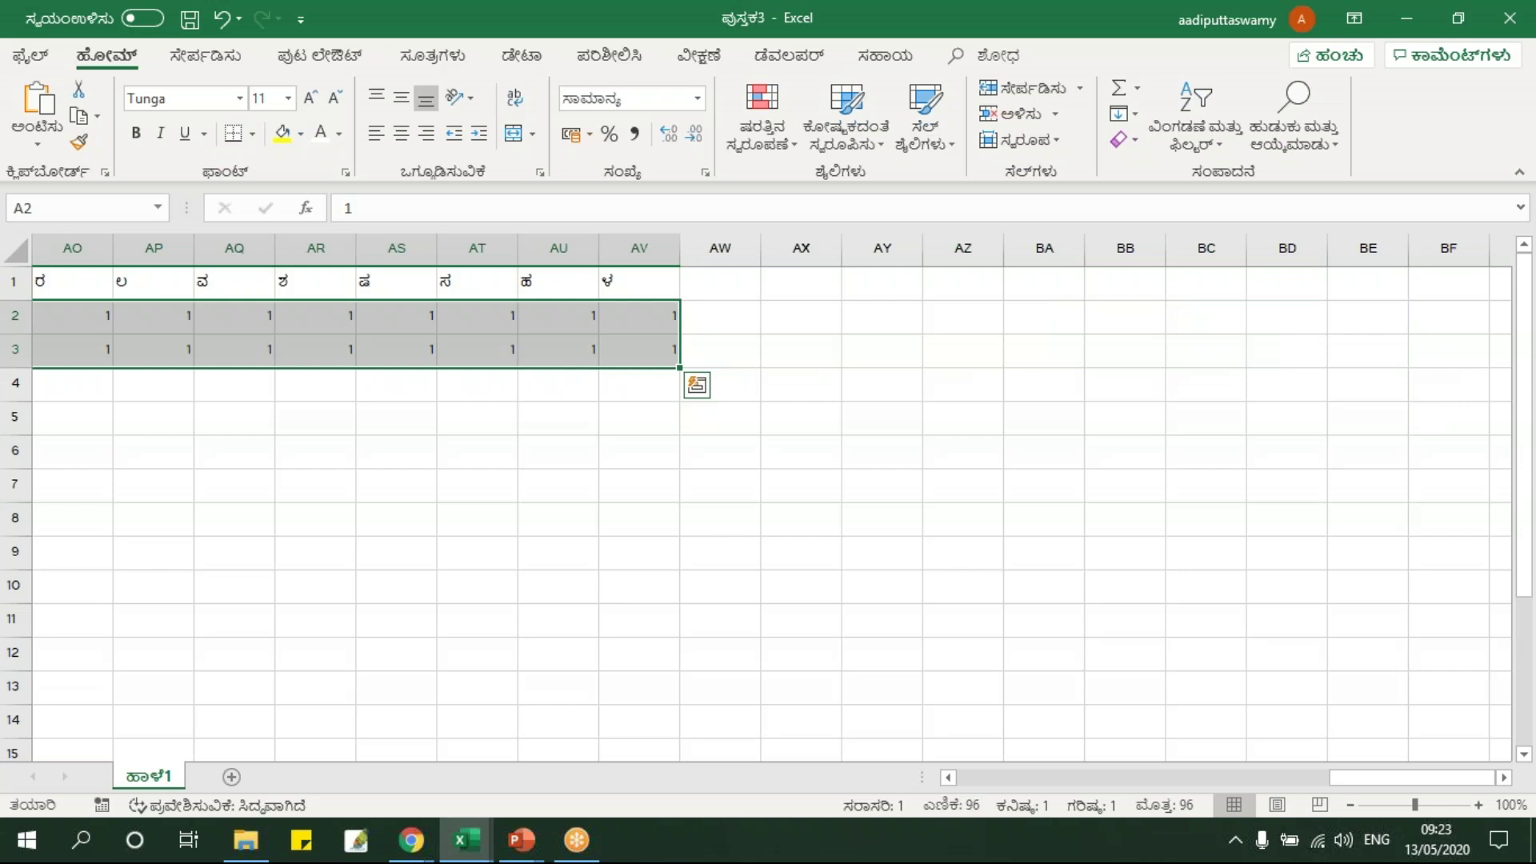
Set the font color of the filled values in rows 2 and 3 to white
{"action": "left_click", "coordinate": [320, 133]}
{"action": "left_click_drag", "start_coordinate": [1412, 778], "coordinate": [1120, 808]}
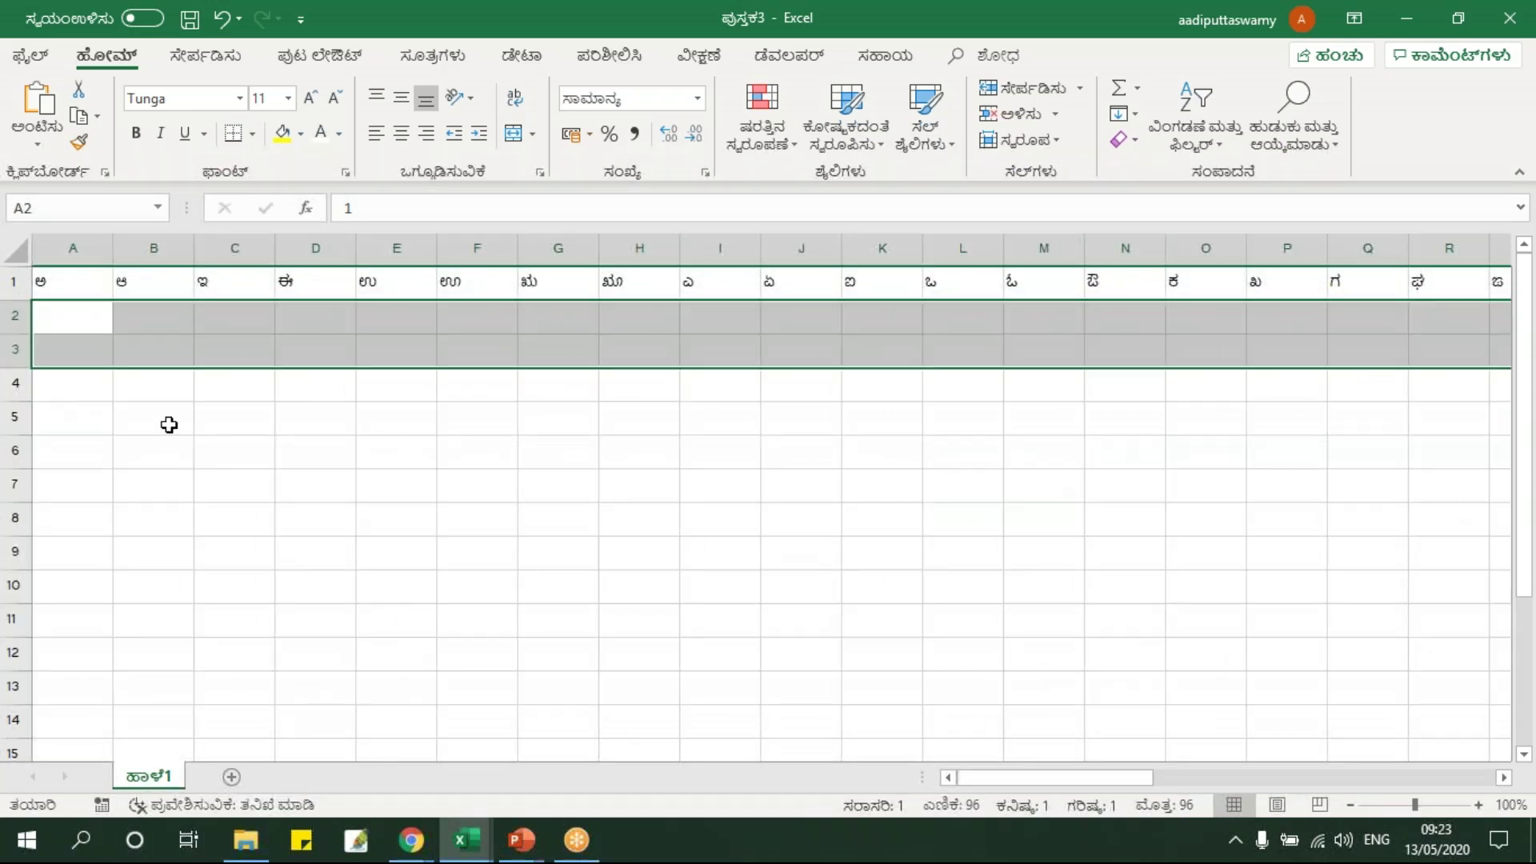
{"action": "left_click", "coordinate": [336, 341]}
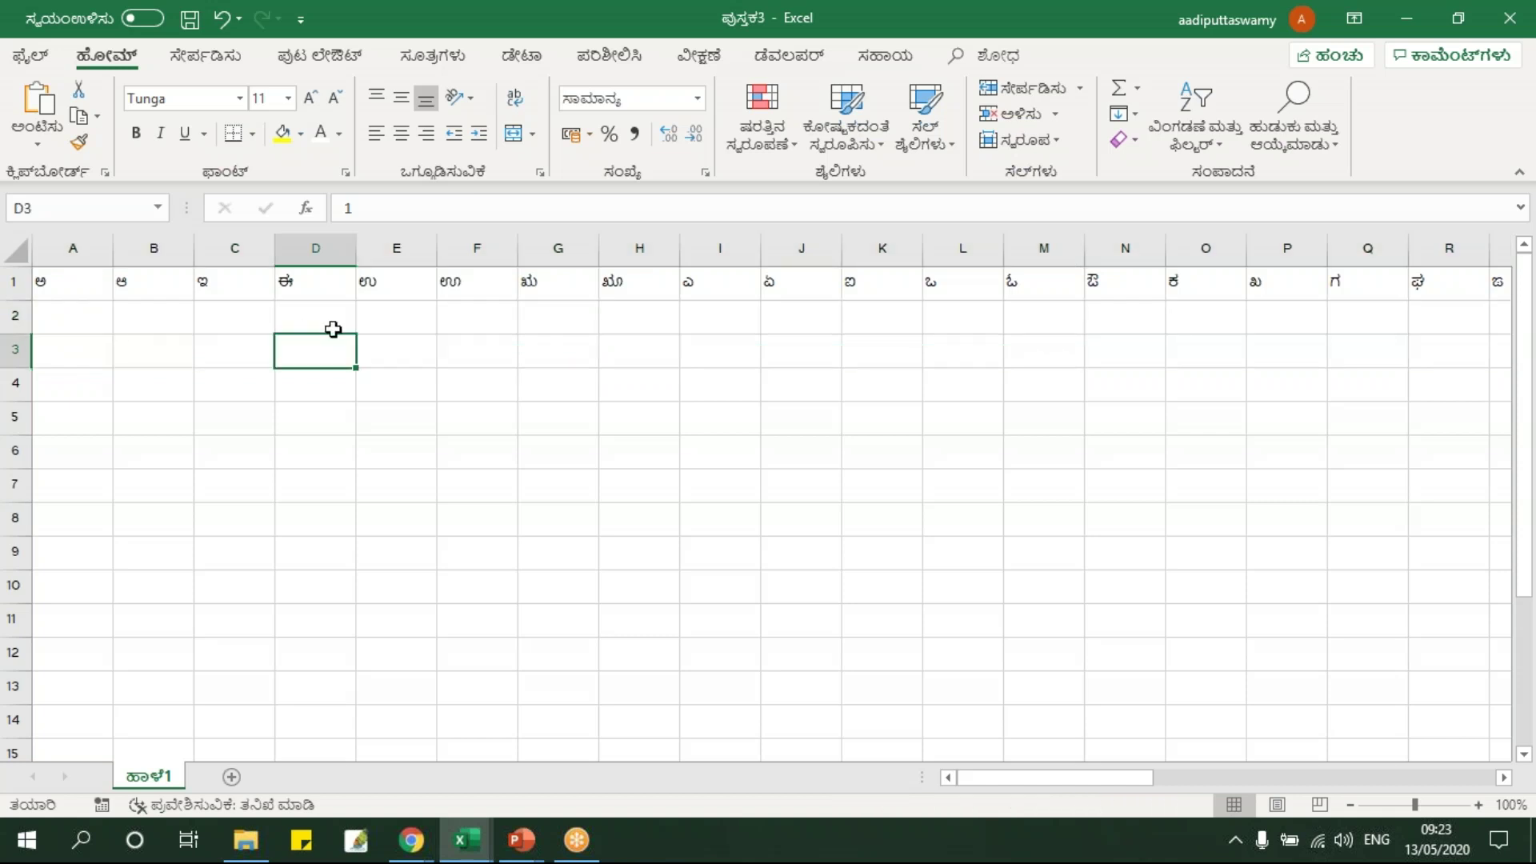
{"action": "left_click", "coordinate": [332, 328]}
Create a table from range A1:AV3, using the first row as headers
{"action": "left_click", "coordinate": [105, 326]}
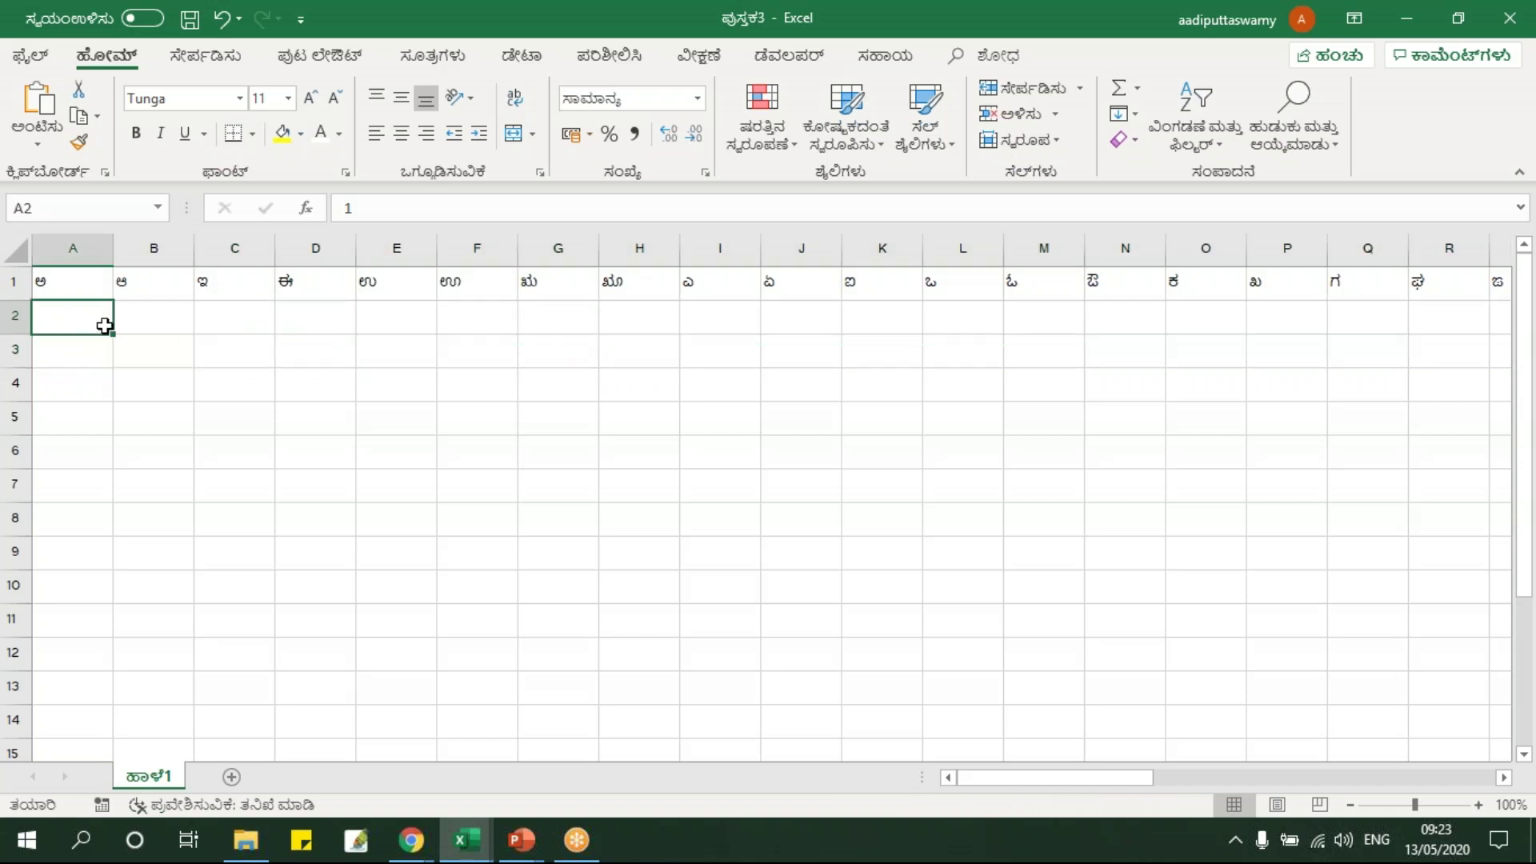
{"action": "left_click", "coordinate": [213, 66]}
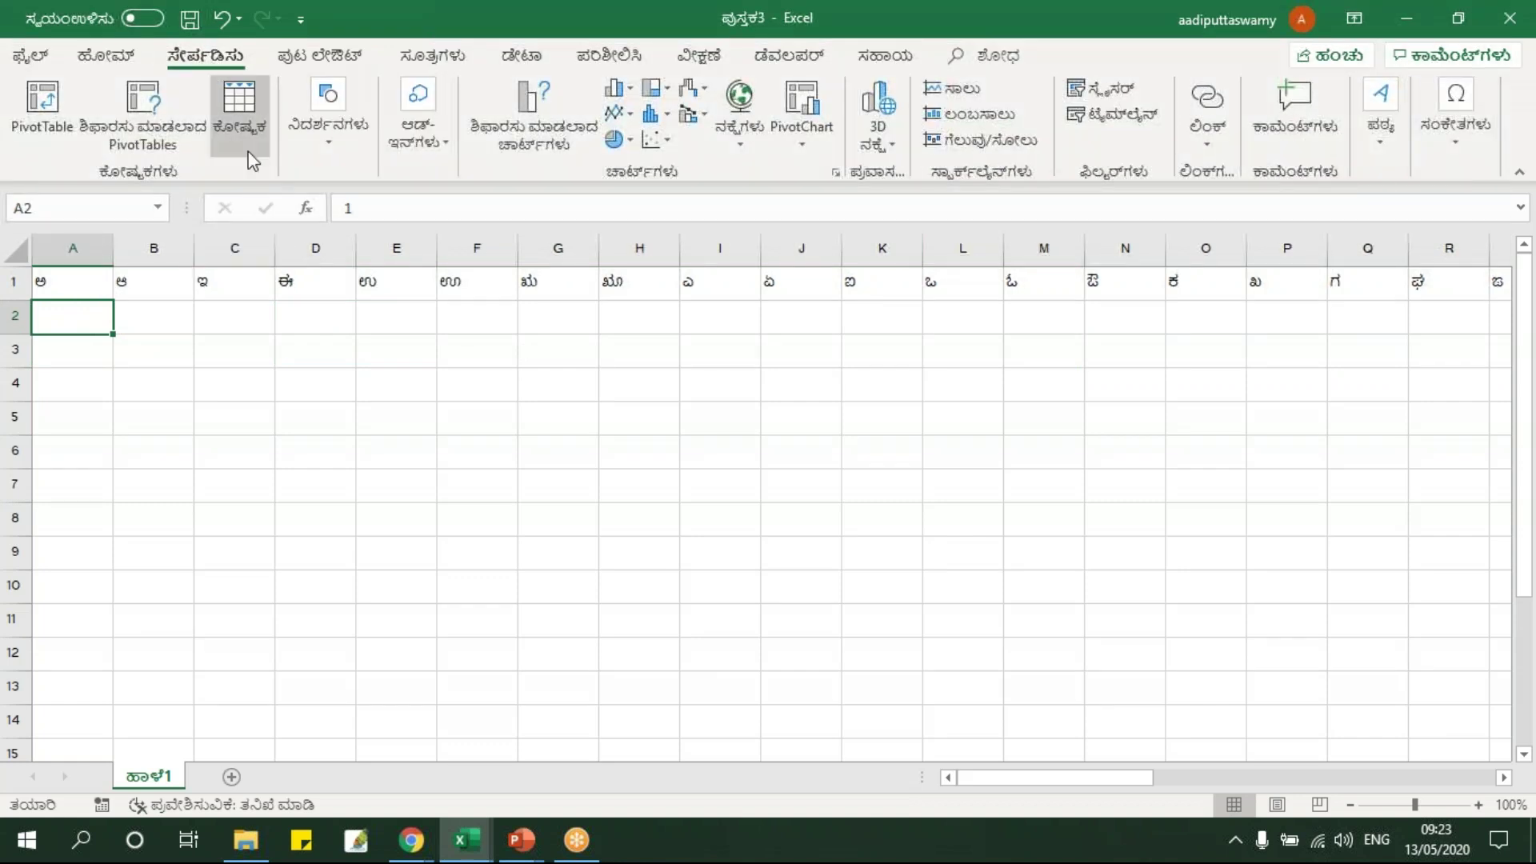
{"action": "left_click", "coordinate": [242, 109]}
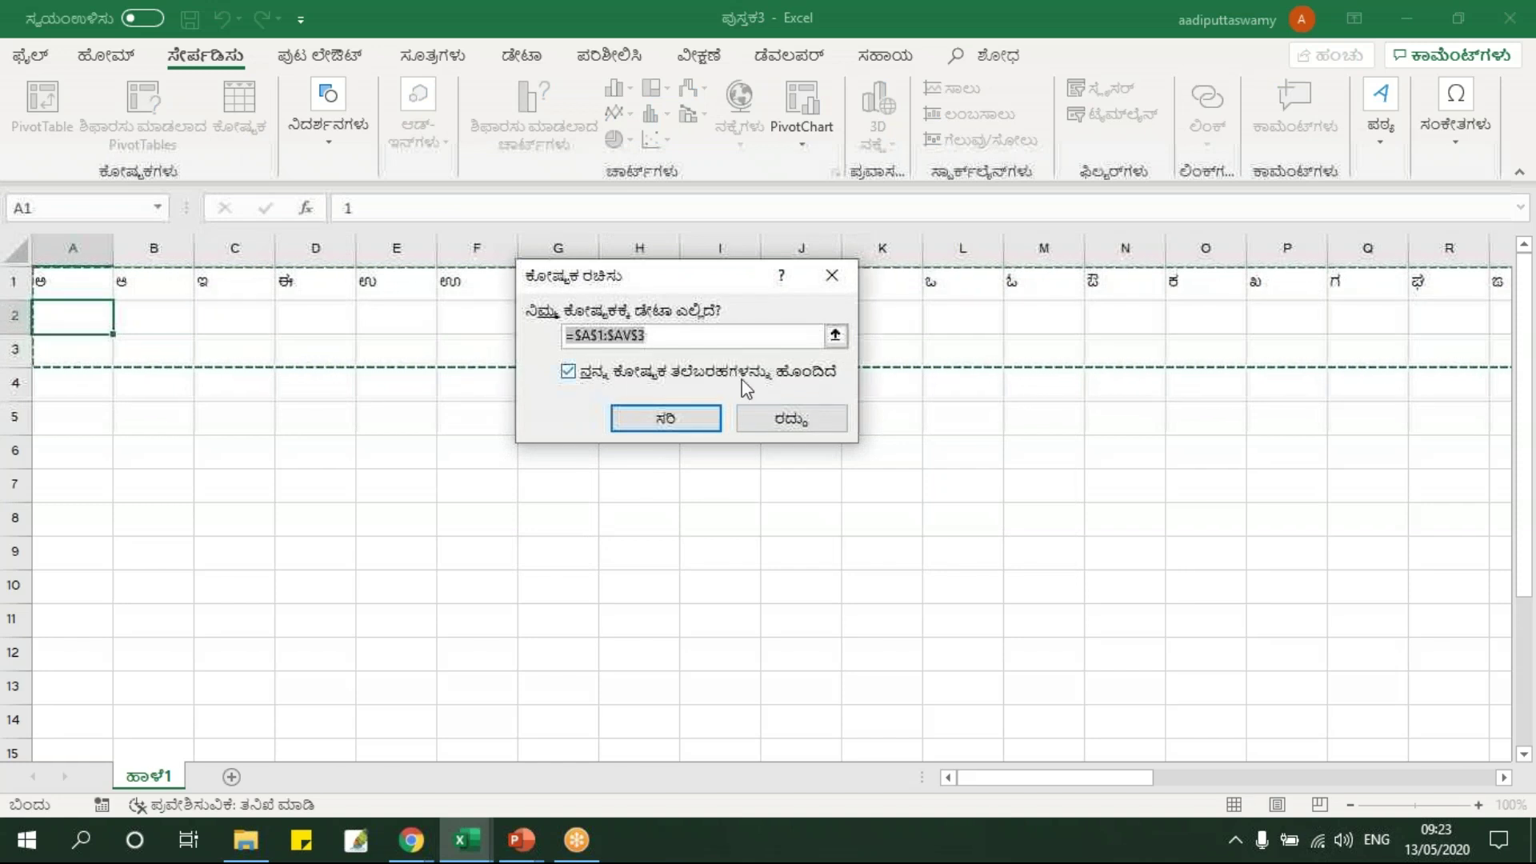
{"action": "left_click", "coordinate": [677, 419]}
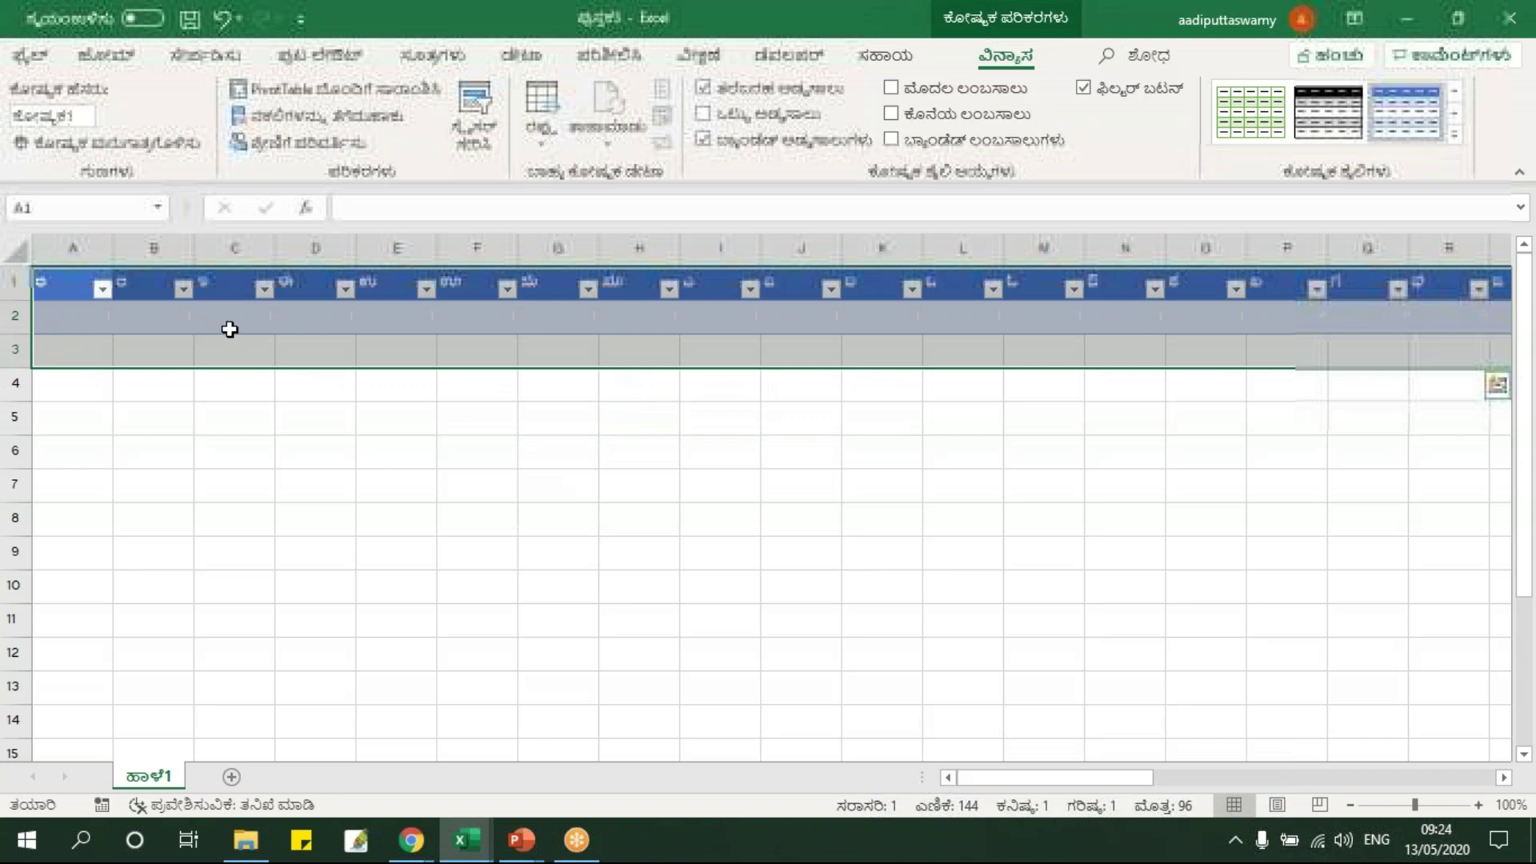
Turn off the filter buttons on the table's header row
{"action": "left_click", "coordinate": [284, 326]}
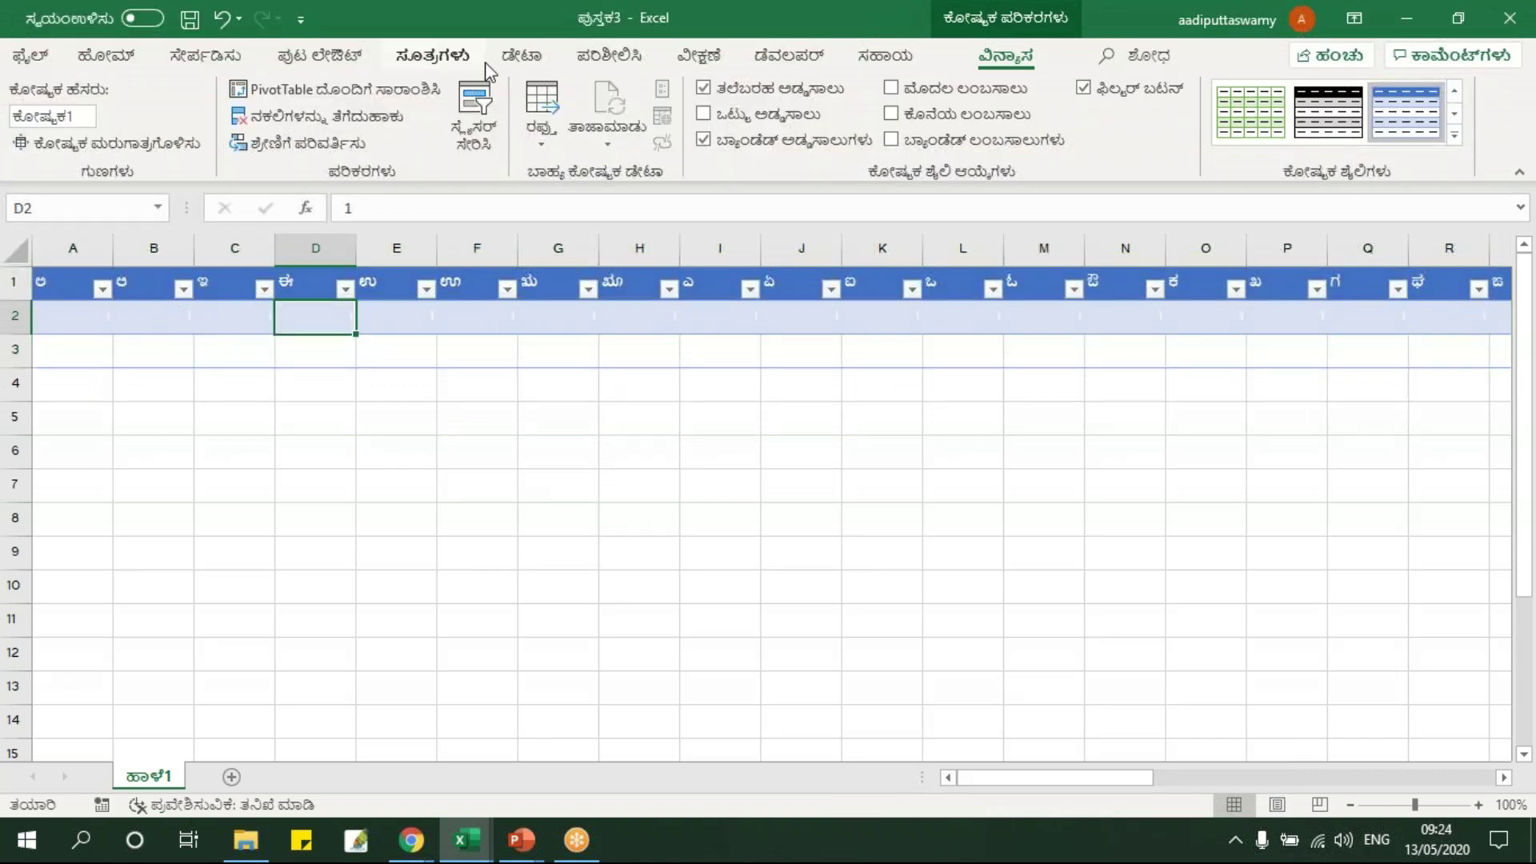
{"action": "left_click", "coordinate": [533, 61]}
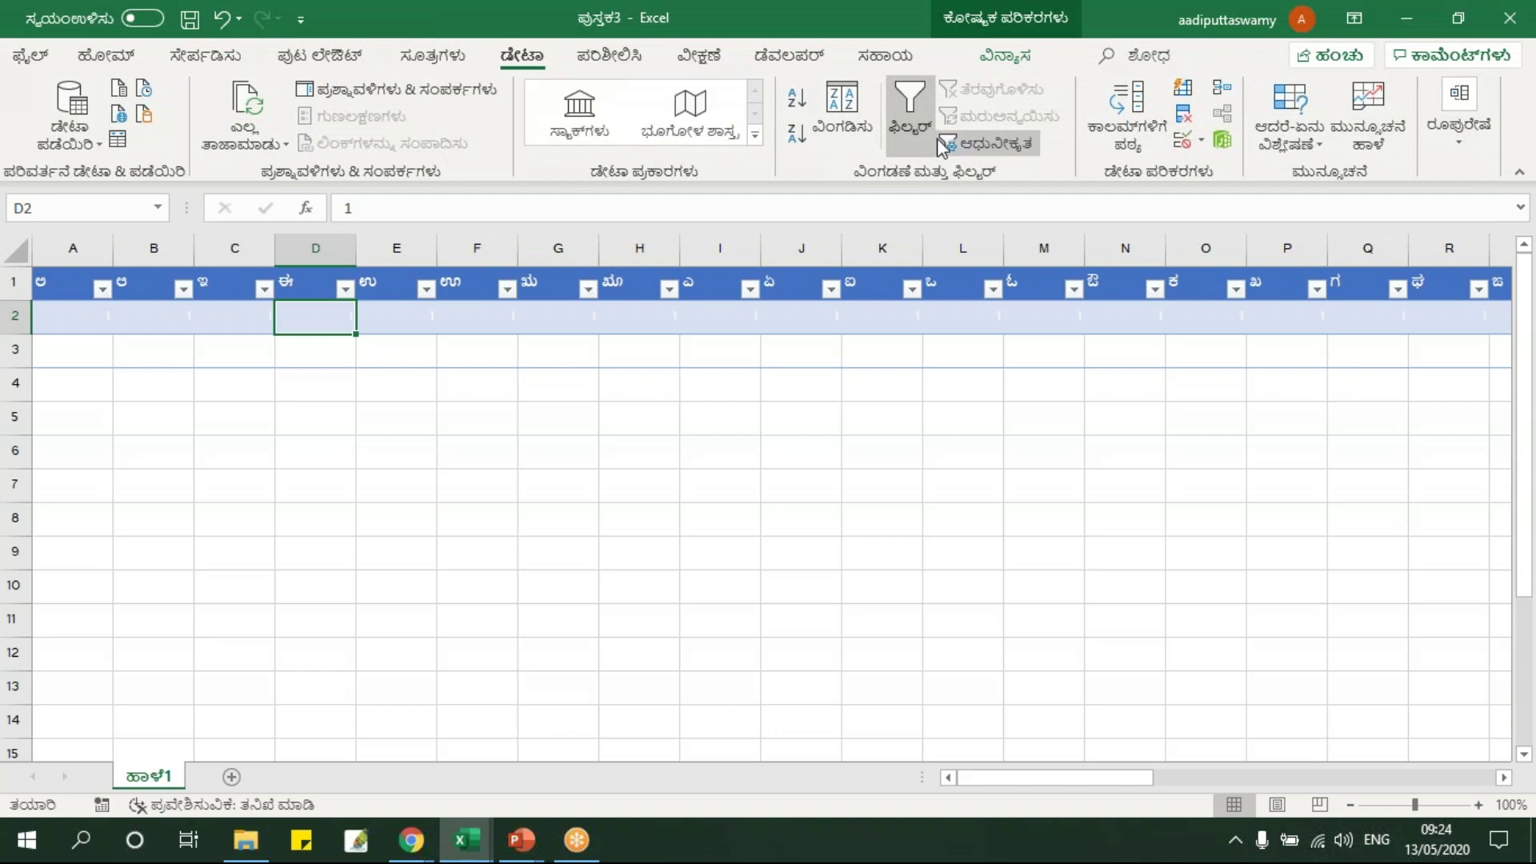
{"action": "left_click", "coordinate": [915, 107]}
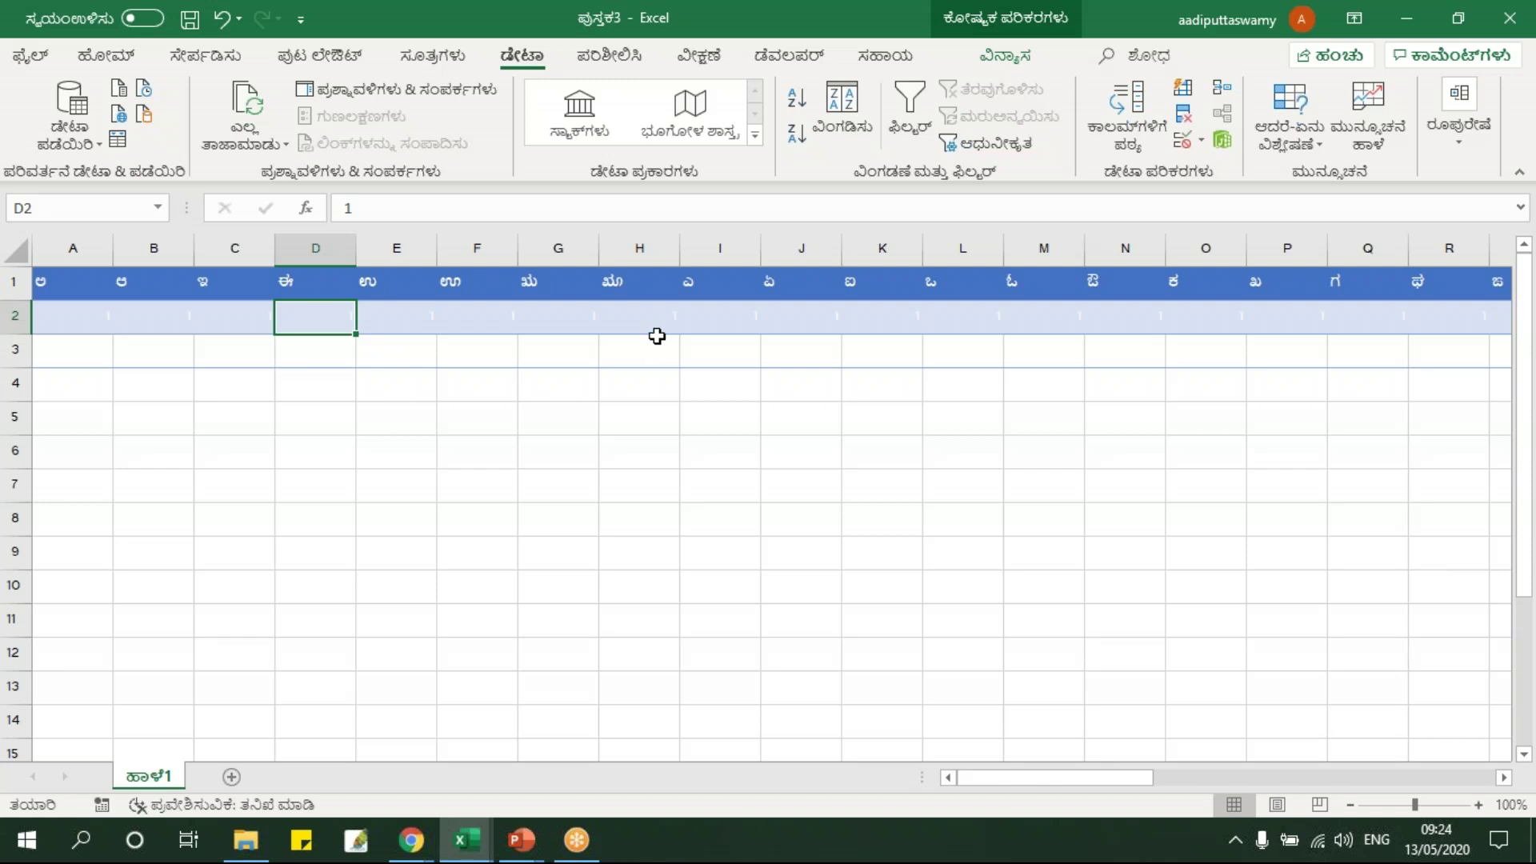
Apply the plain table style without colors or banding to the table
{"action": "left_click", "coordinate": [1007, 64]}
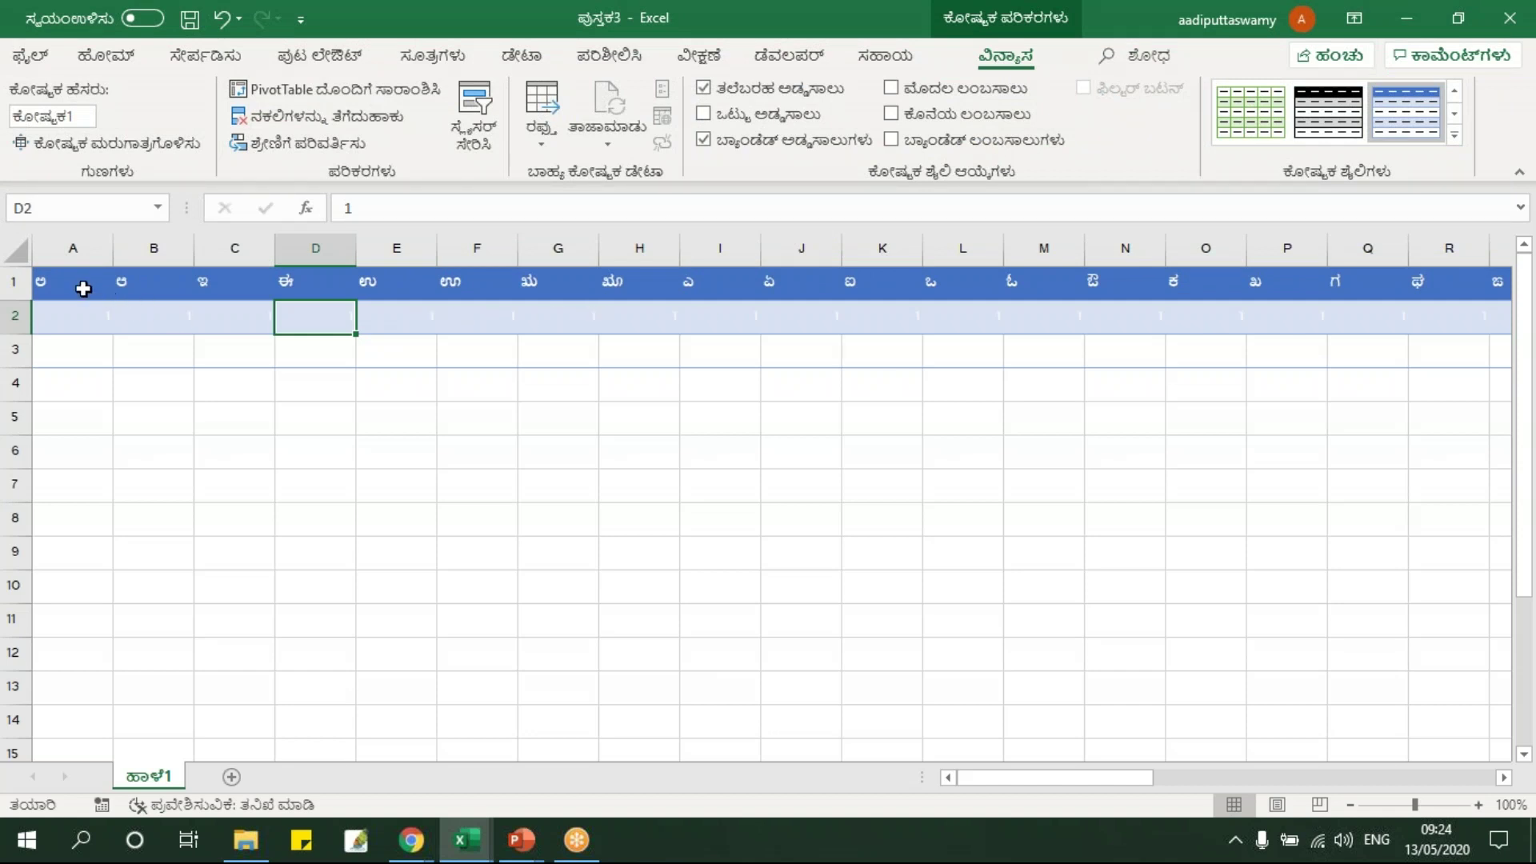
{"action": "left_click", "coordinate": [84, 286]}
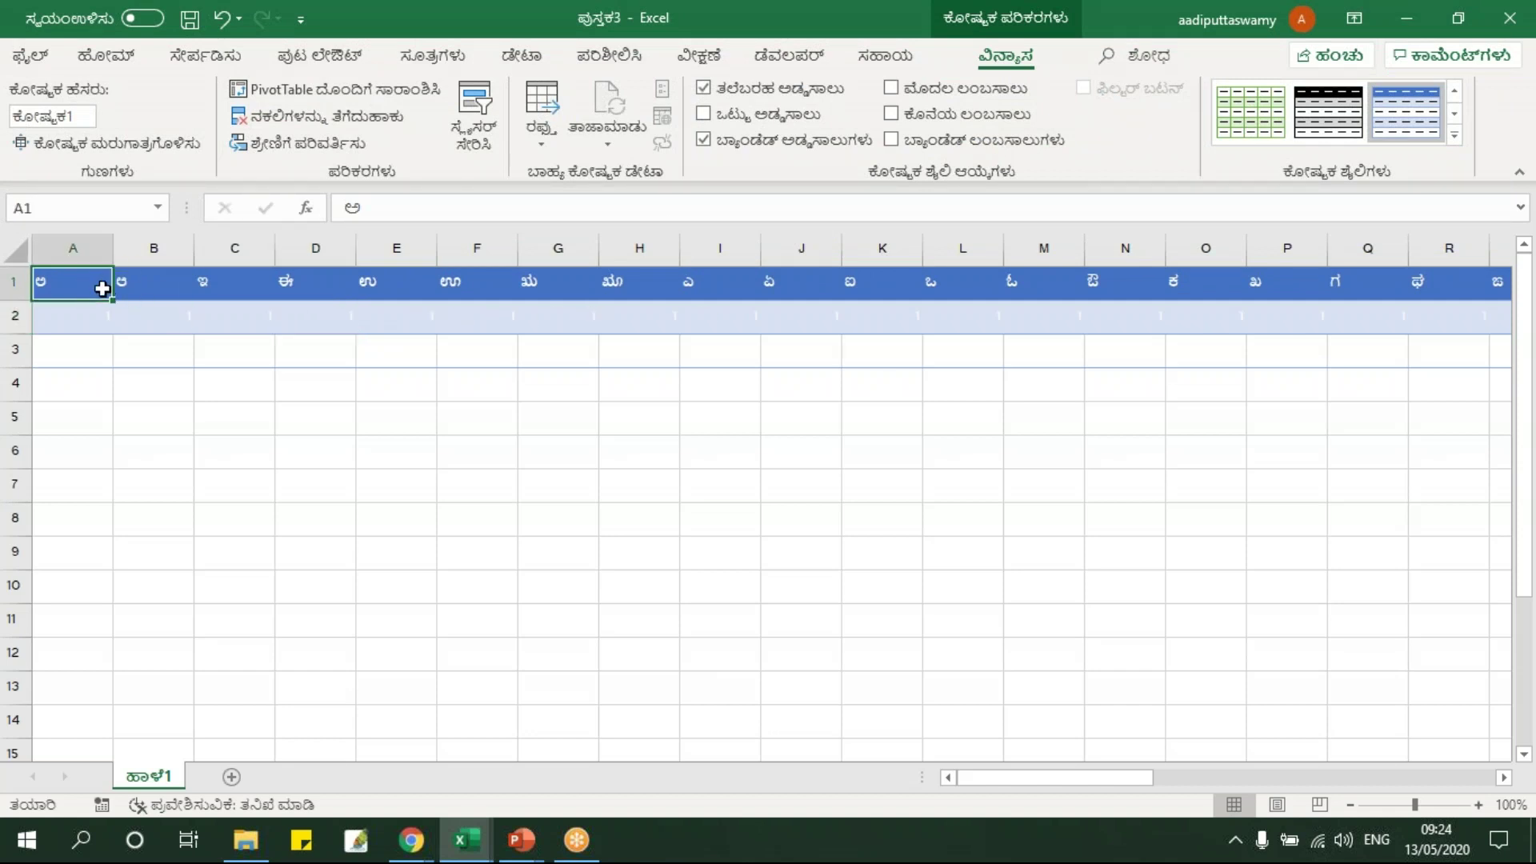
{"action": "left_click", "coordinate": [1455, 136]}
{"action": "left_click", "coordinate": [1014, 142]}
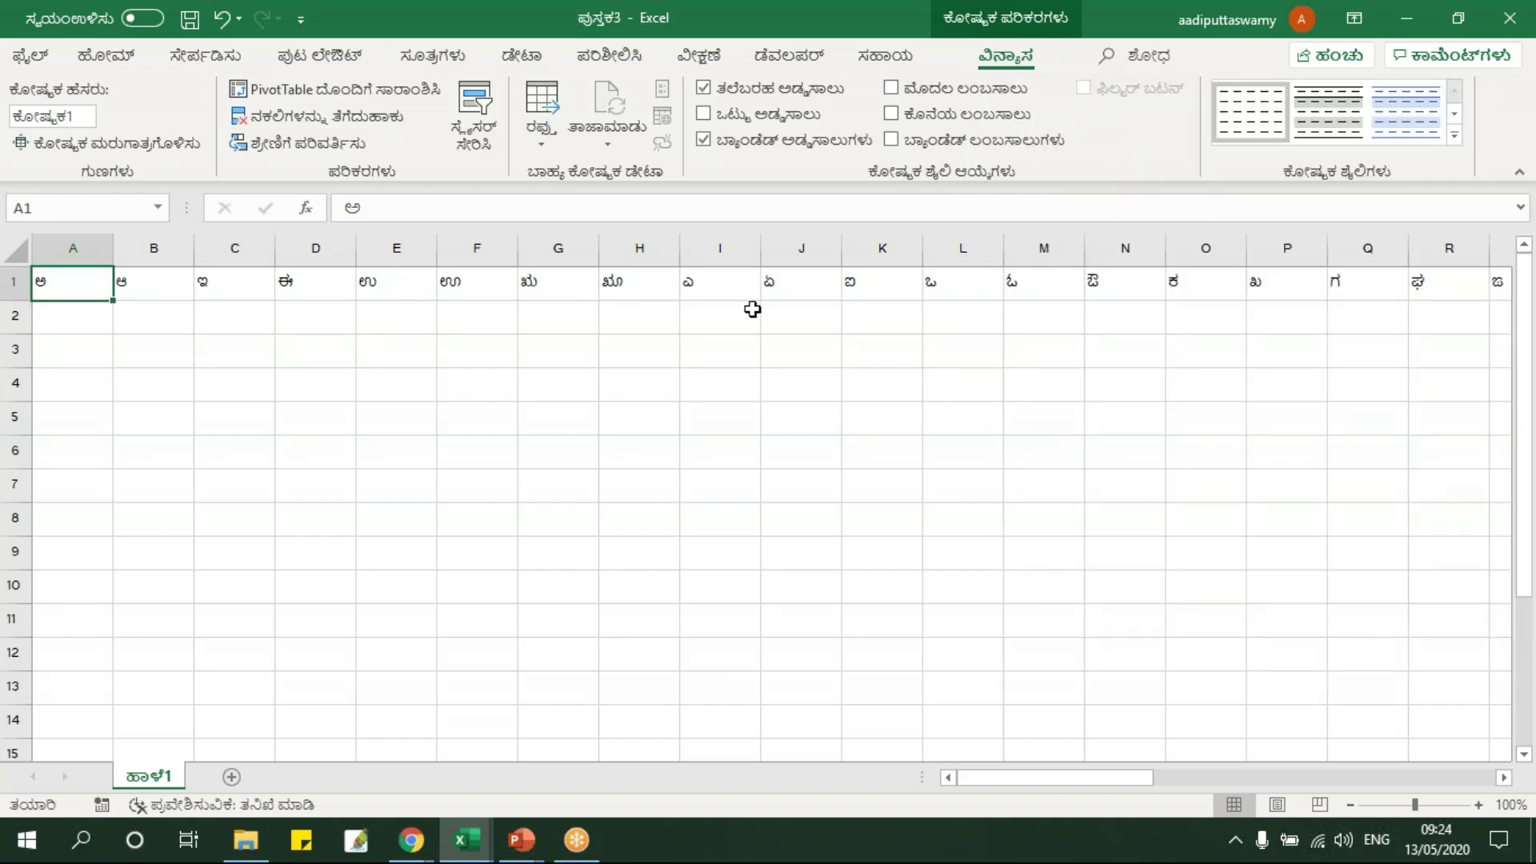
Open the cell formatting settings of the Normal (ಸಾಮಾನ್ಯ) cell style for modification
{"action": "left_click", "coordinate": [132, 60]}
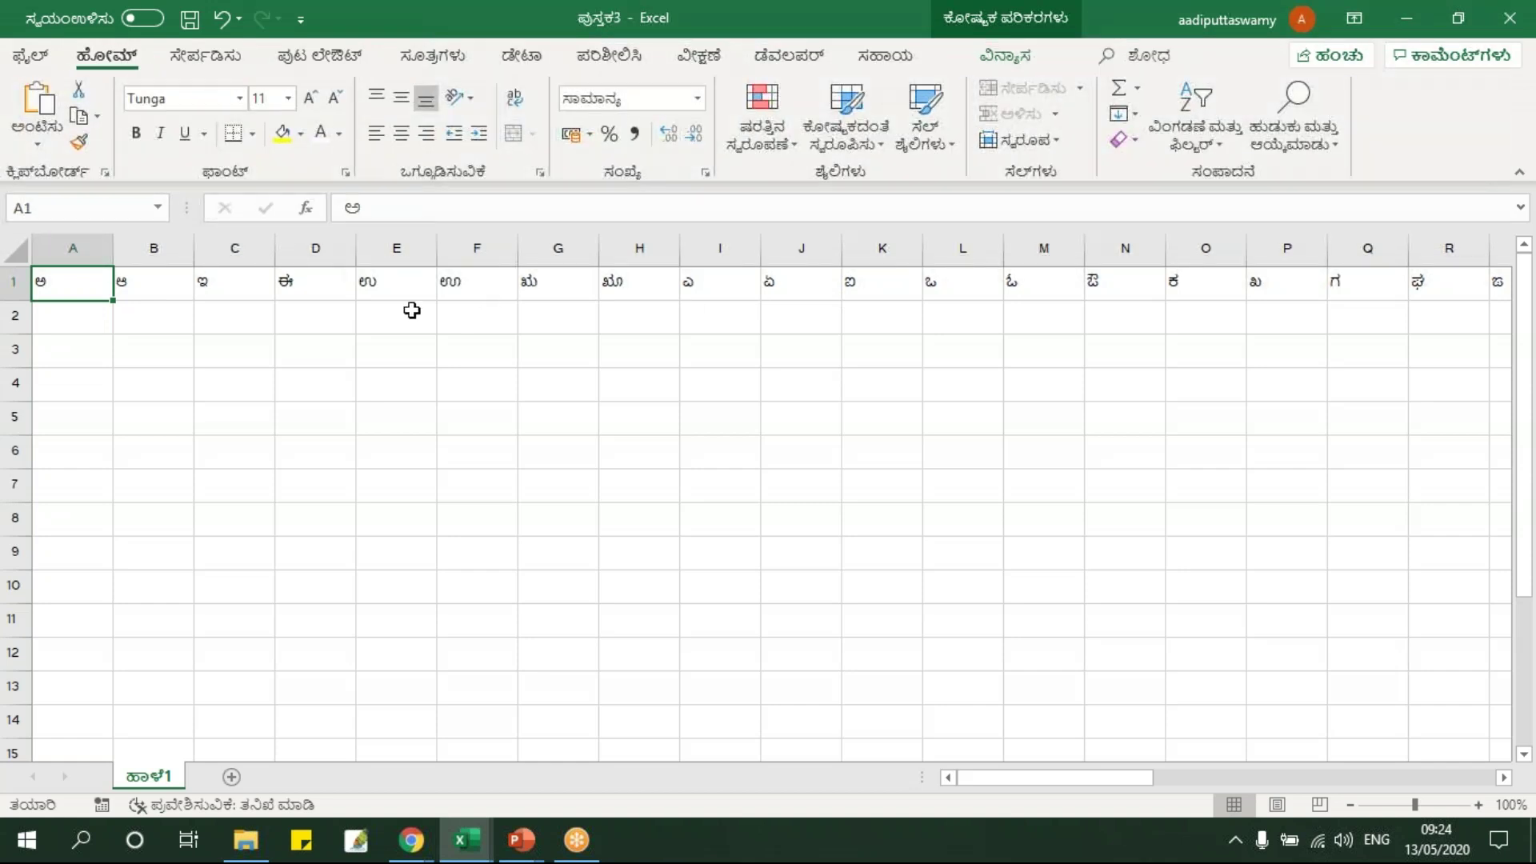
{"action": "left_click", "coordinate": [203, 306]}
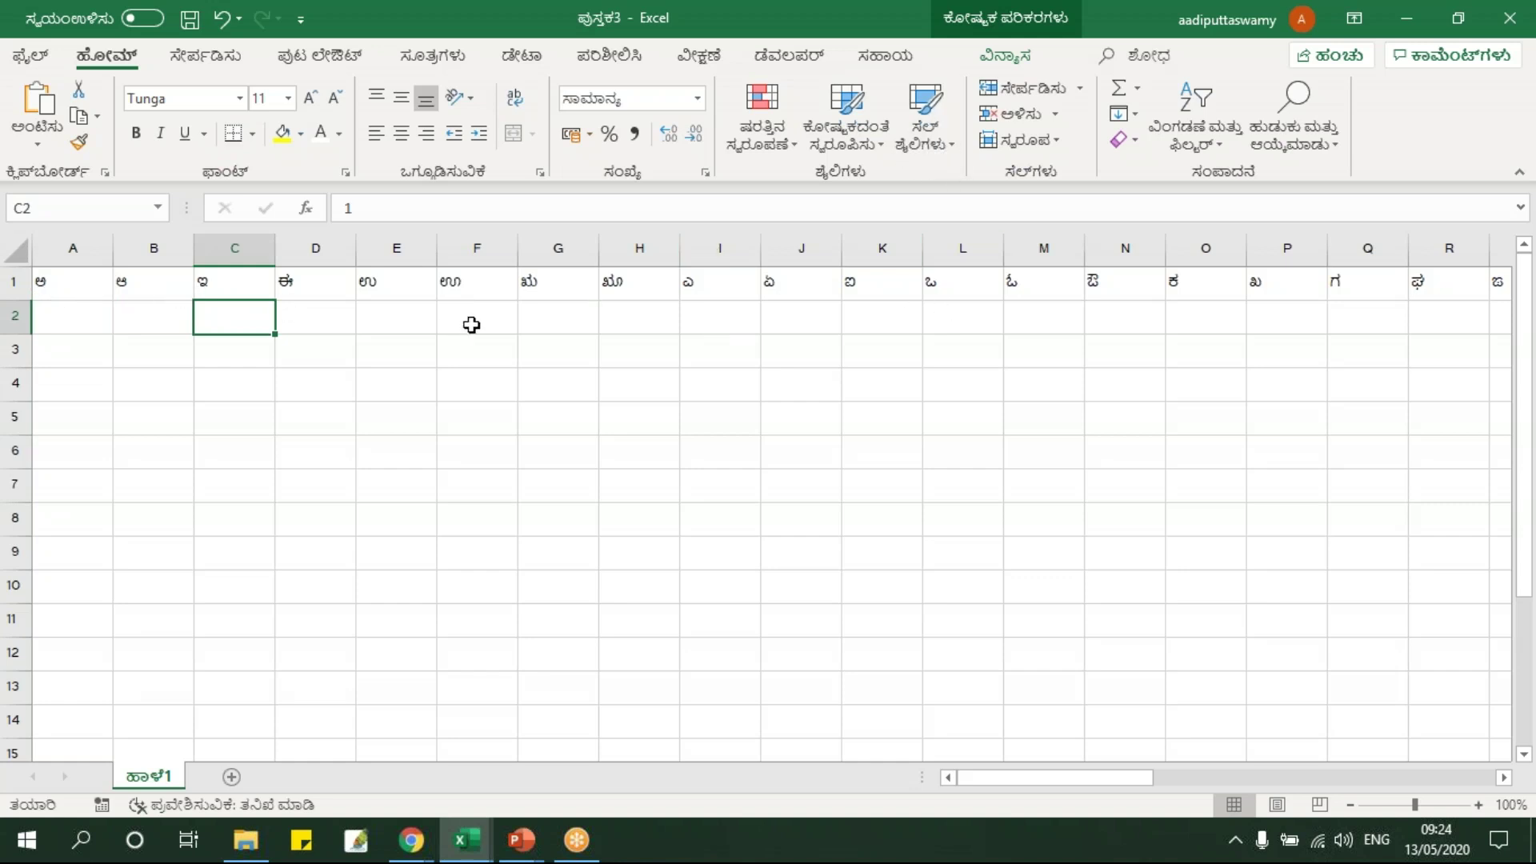
{"action": "left_click", "coordinate": [951, 153]}
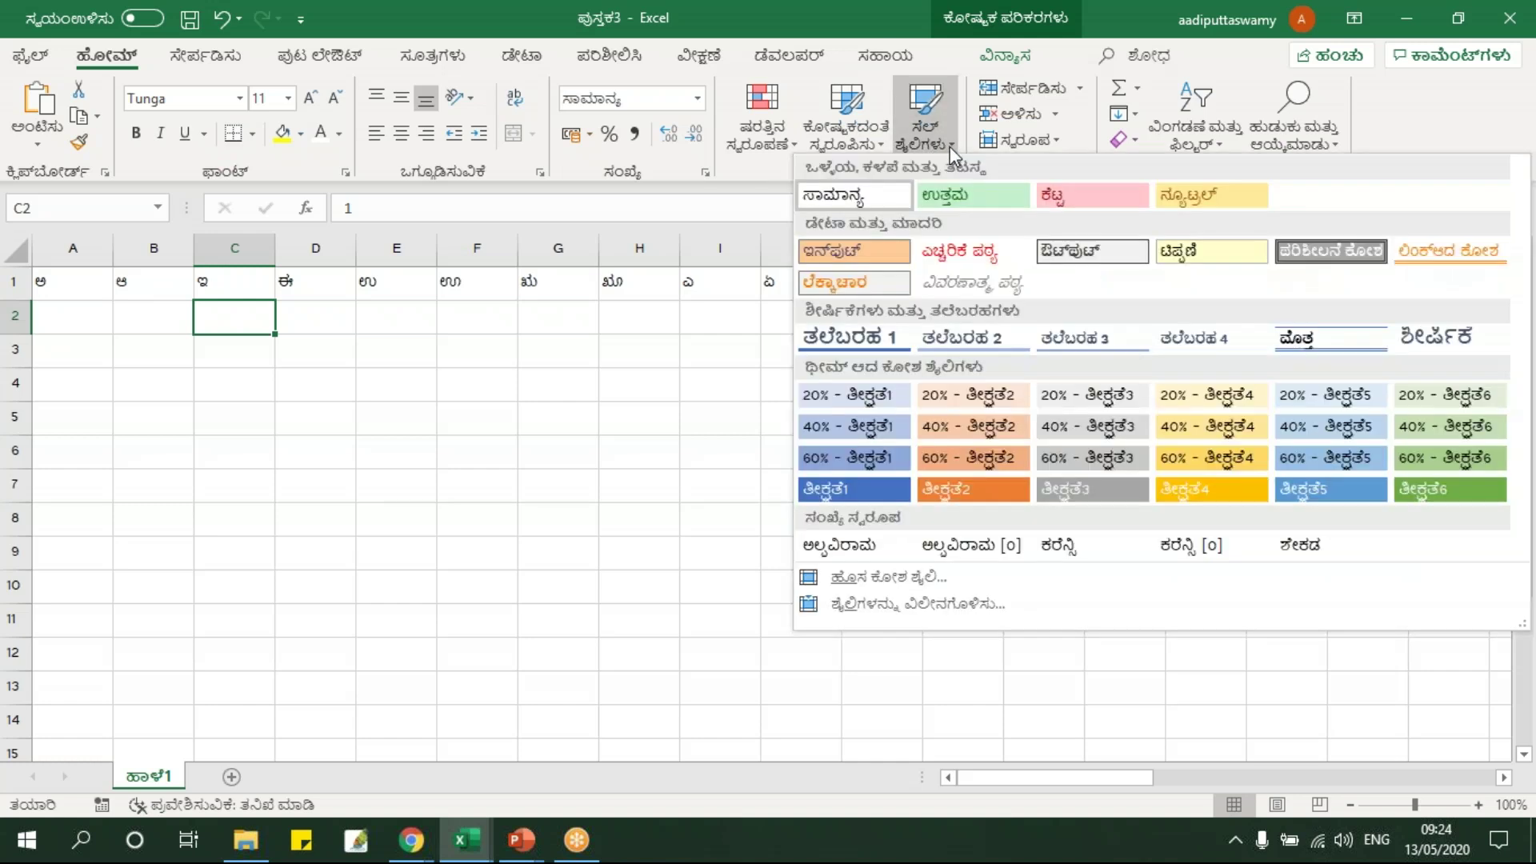
{"action": "right_click", "coordinate": [867, 195]}
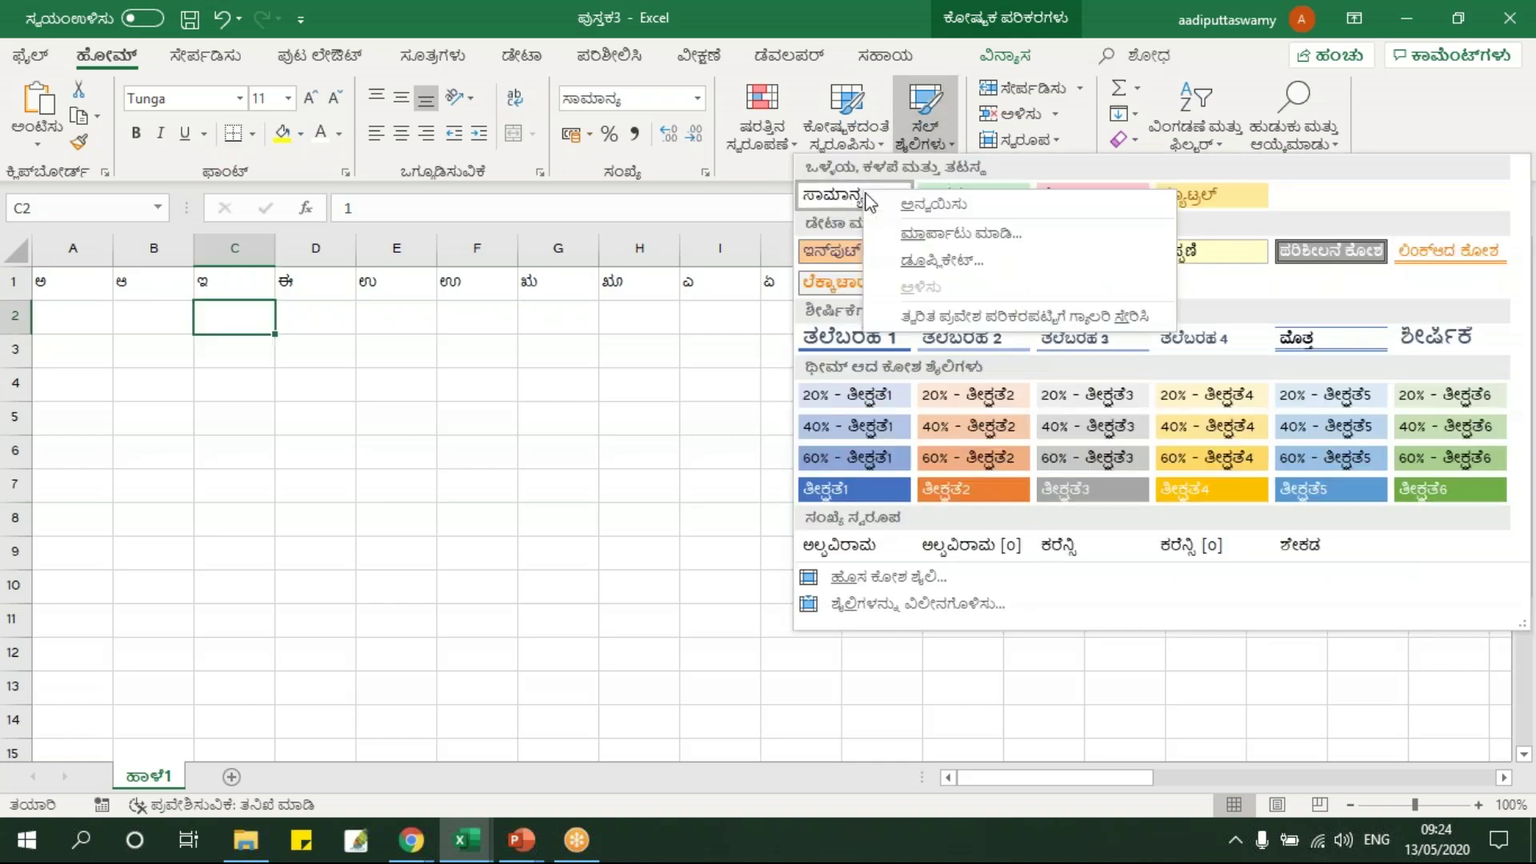
{"action": "left_click", "coordinate": [972, 237]}
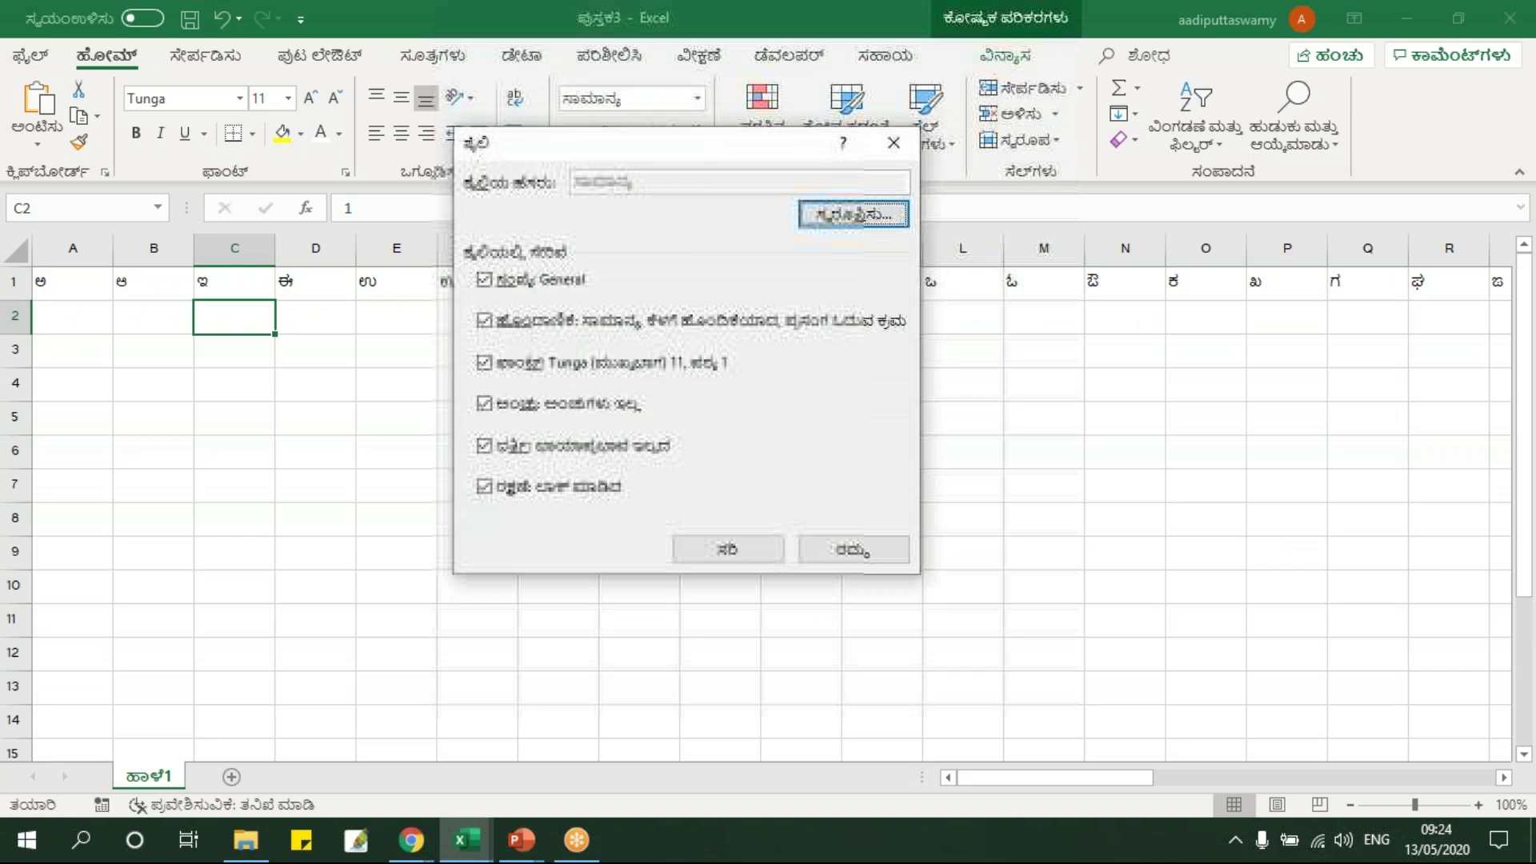
{"action": "left_click_drag", "start_coordinate": [738, 156], "coordinate": [906, 214]}
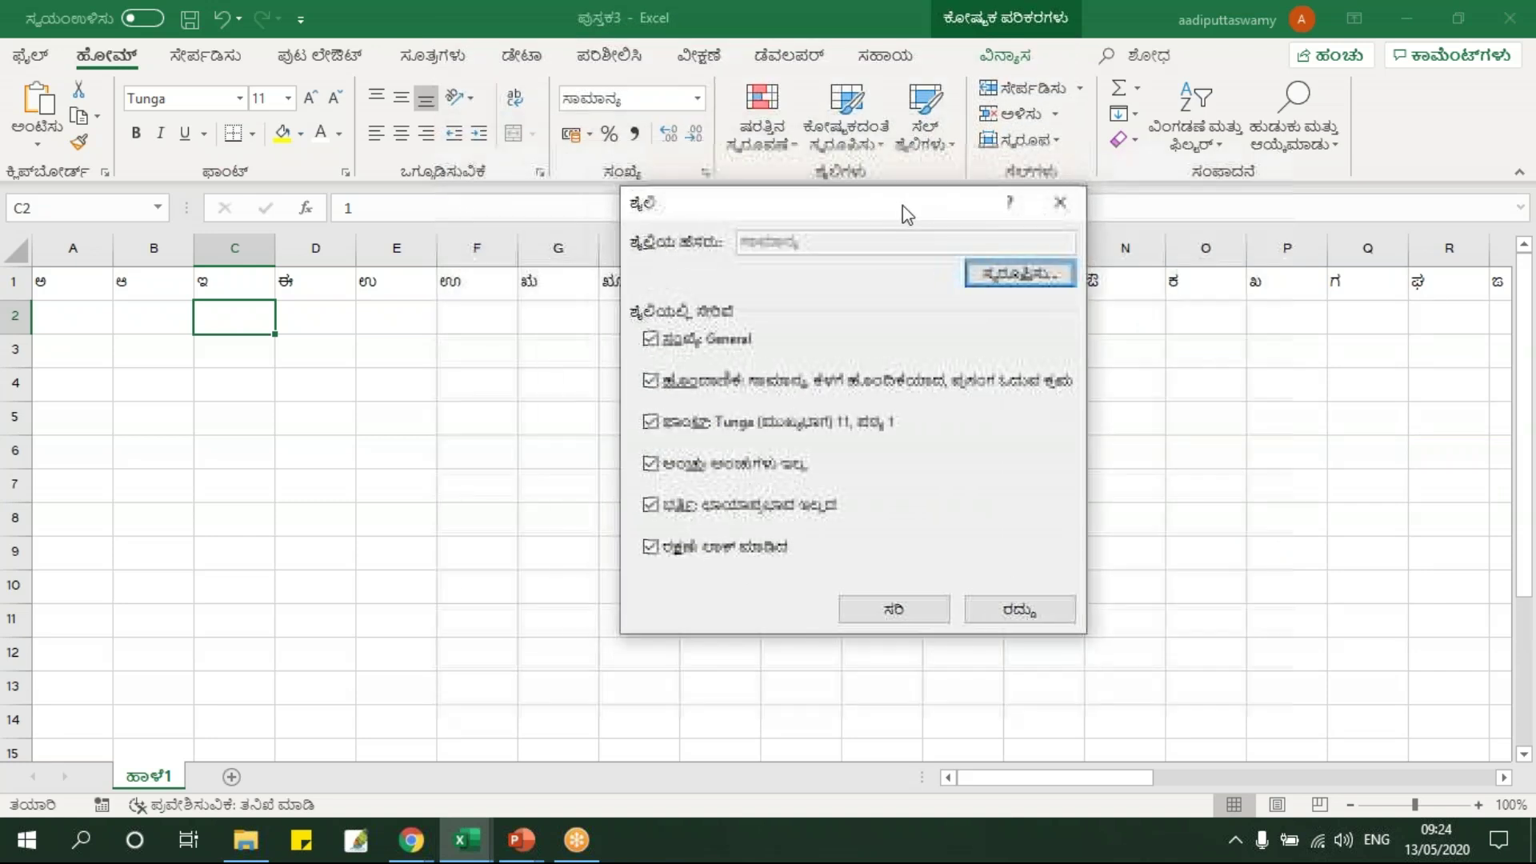
{"action": "left_click", "coordinate": [1014, 281]}
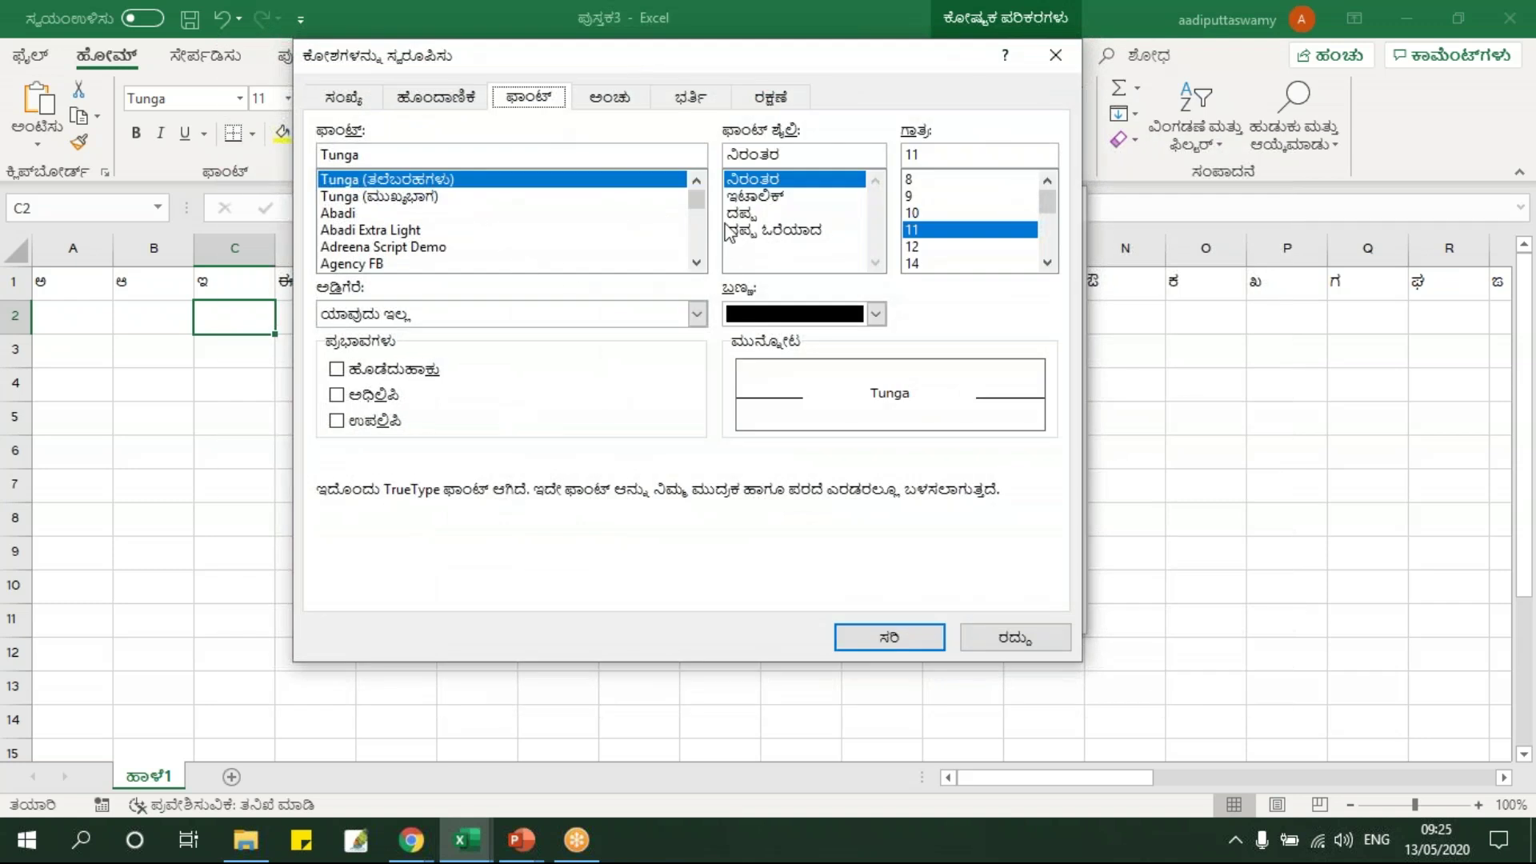
Choose BRH Kannada Extra as the font of the Normal cell style
{"action": "left_click_drag", "start_coordinate": [699, 209], "coordinate": [701, 216]}
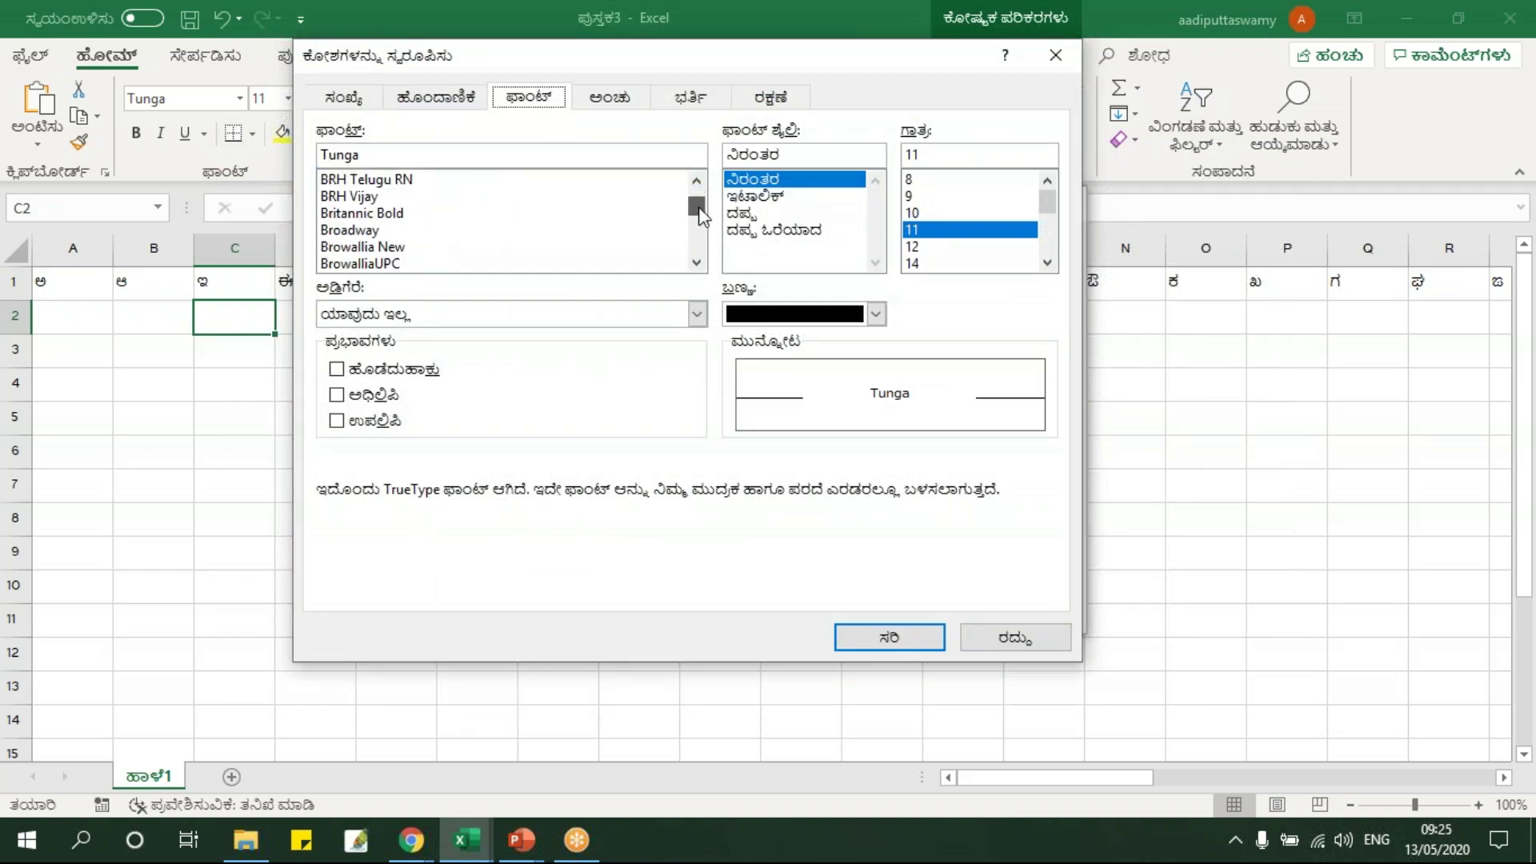
{"action": "left_click", "coordinate": [438, 181]}
{"action": "key", "text": "Up"}
{"action": "key", "text": "Up"}
{"action": "key", "text": "Up"}
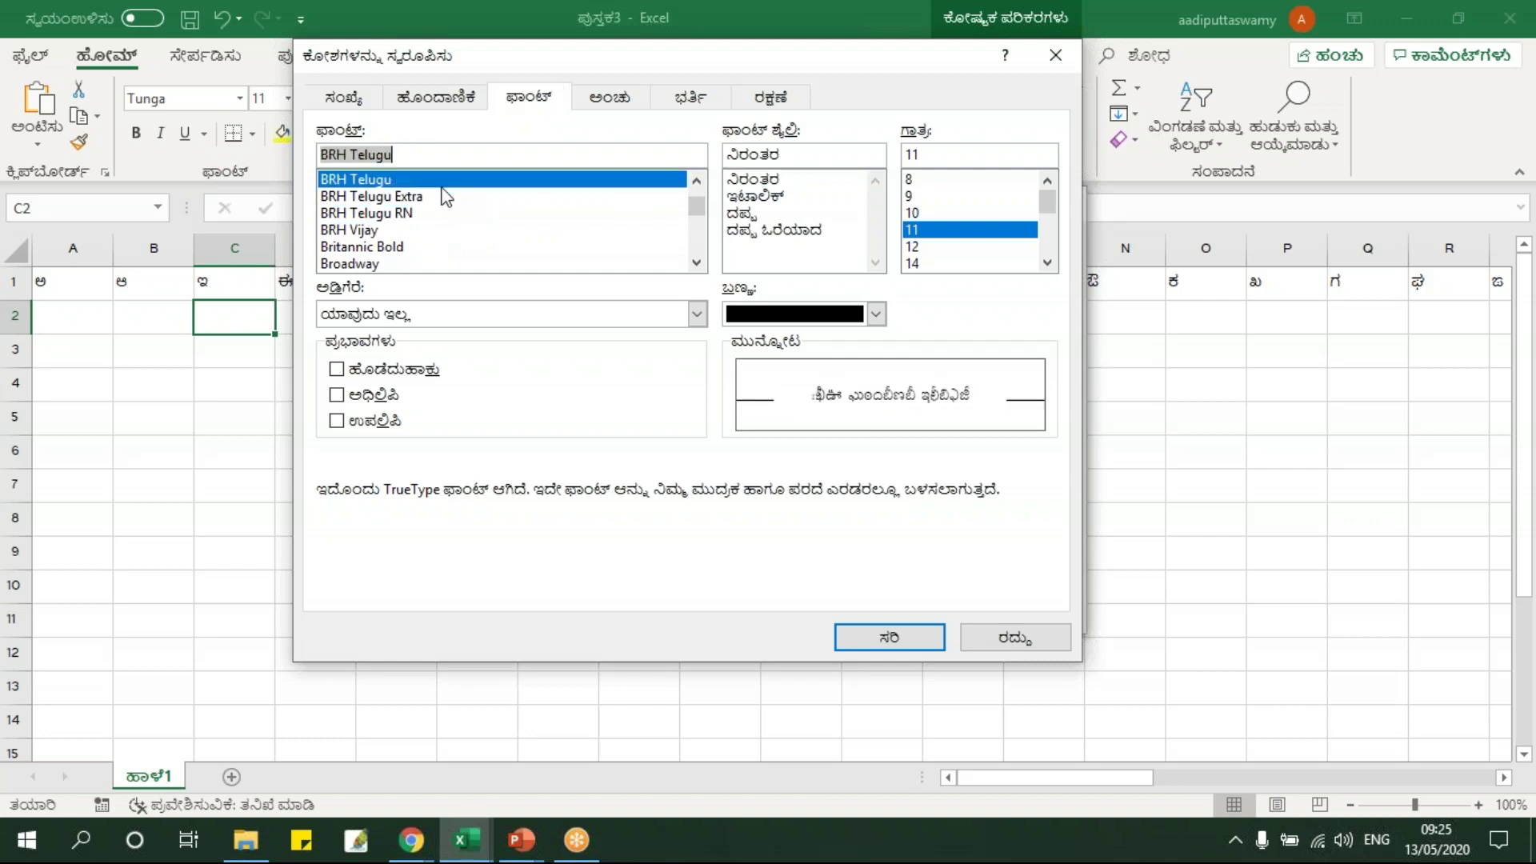
{"action": "key", "text": "Up"}
{"action": "key", "text": "Up"}
{"action": "key", "text": "Up"}
{"action": "key", "text": "Up"}
{"action": "key", "text": "Up"}
{"action": "key", "text": "Up"}
{"action": "key", "text": "Up"}
{"action": "key", "text": "Up"}
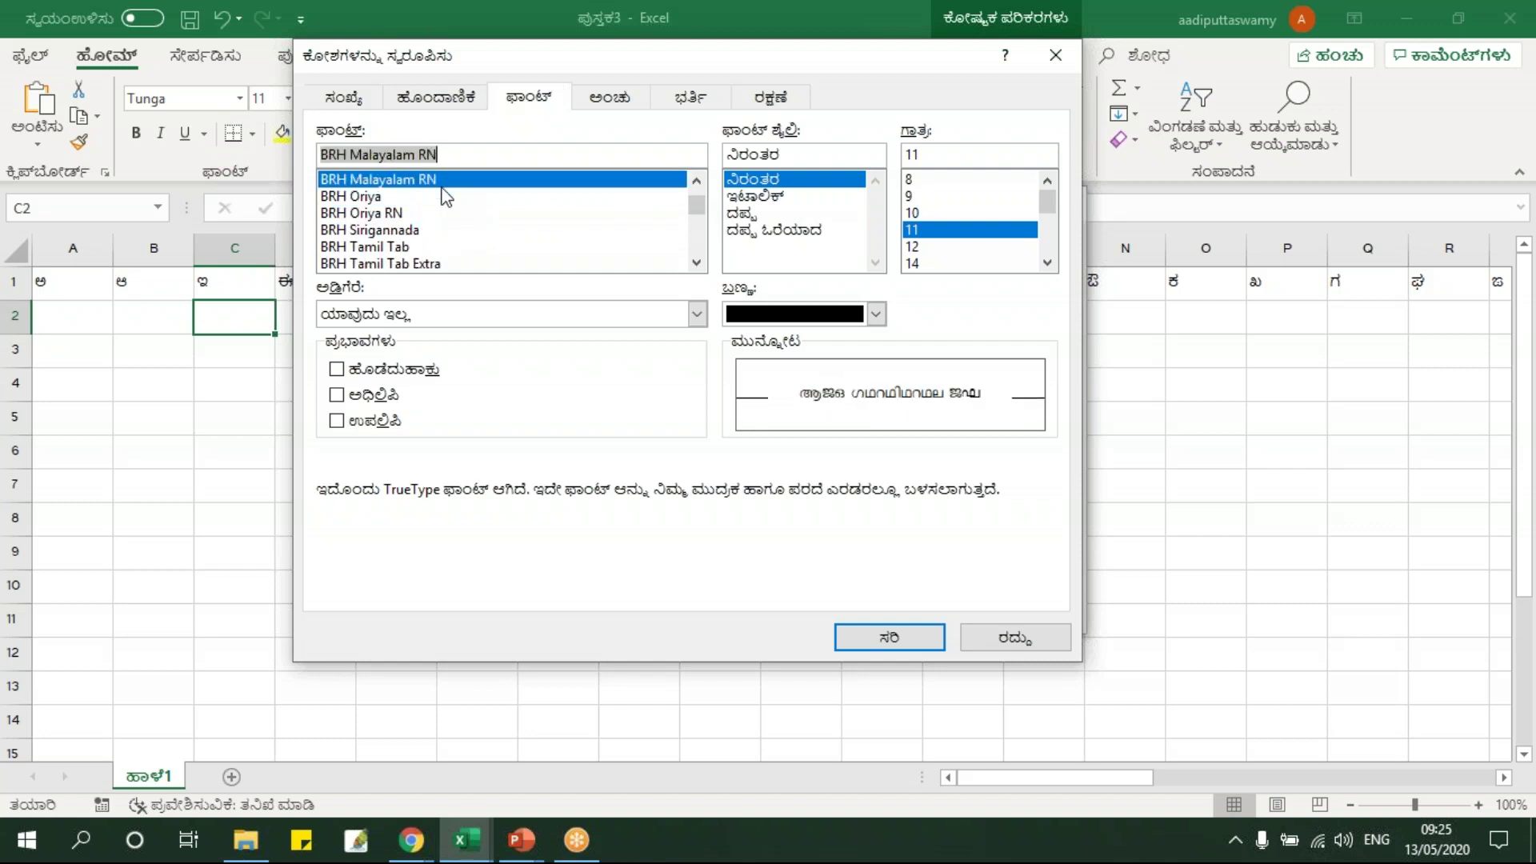
{"action": "key", "text": "Up"}
{"action": "key", "text": "Up"}
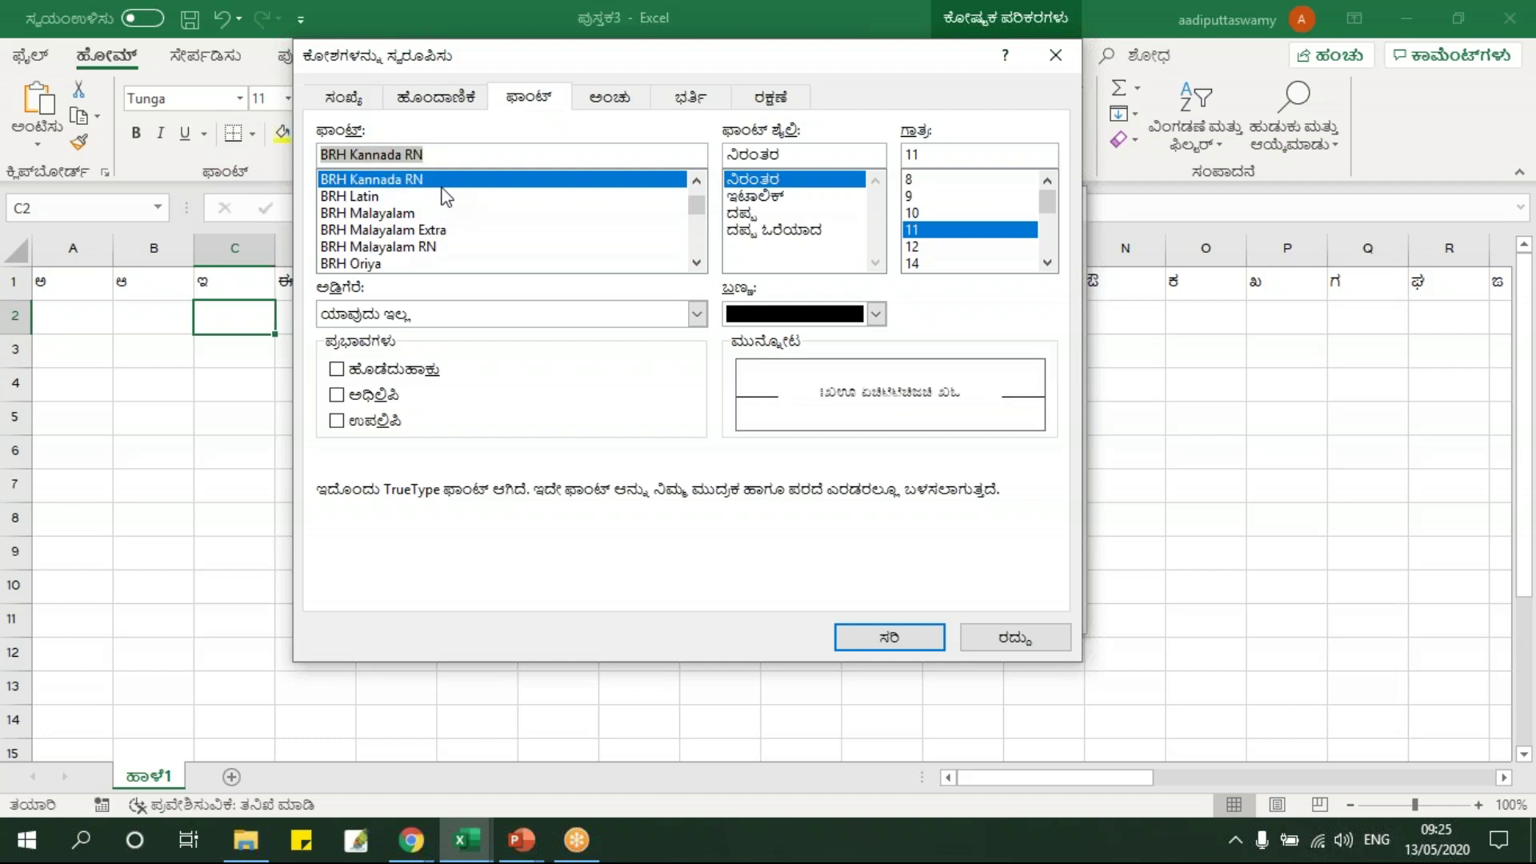
{"action": "key", "text": "Up"}
{"action": "key", "text": "Up"}
{"action": "key", "text": "Up"}
{"action": "key", "text": "Down"}
{"action": "key", "text": "Down"}
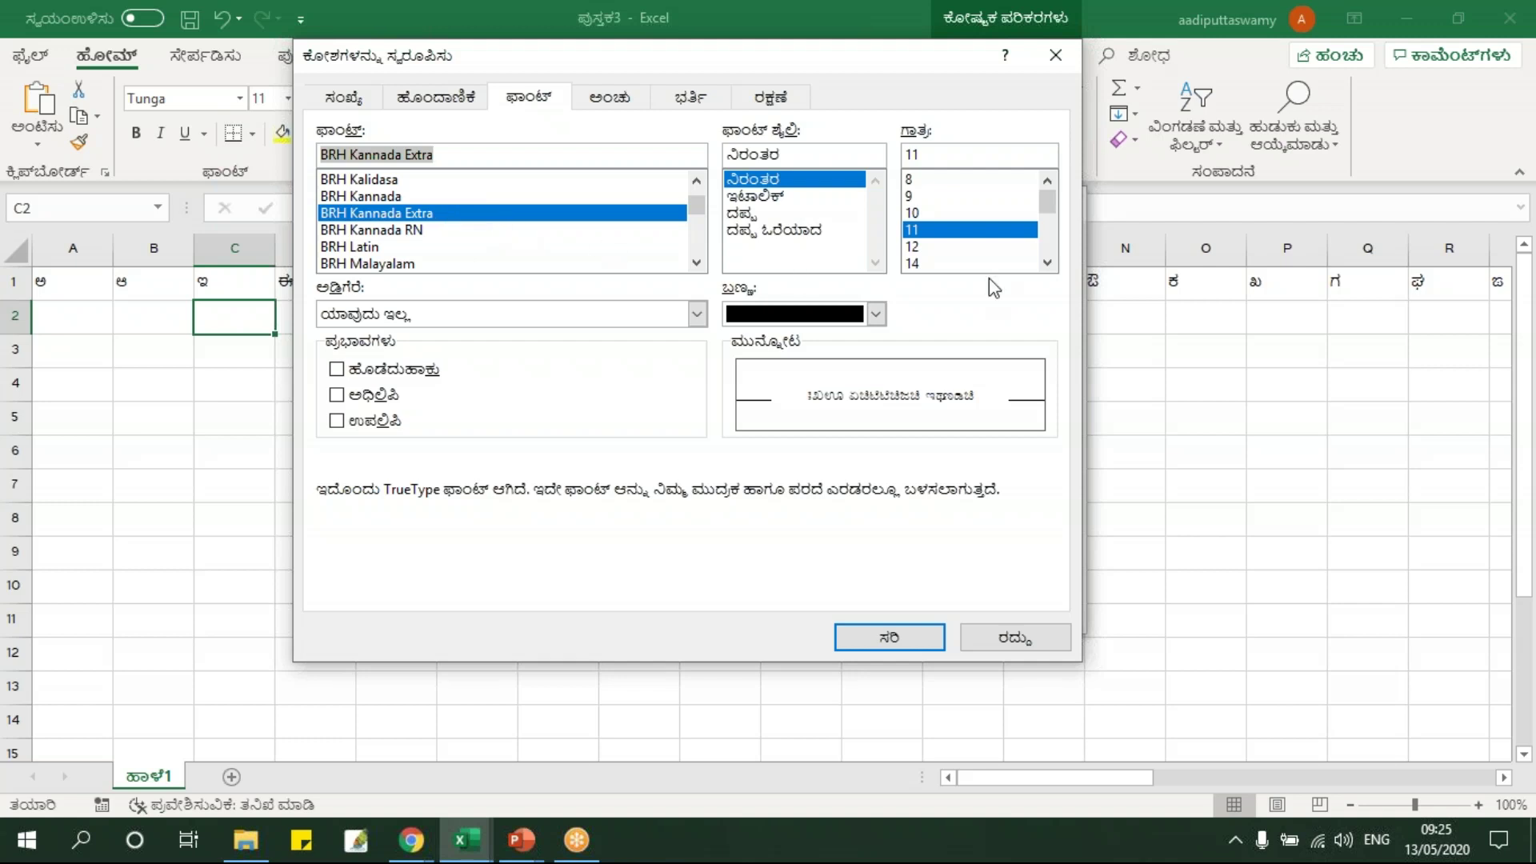
Set the Normal style's font size to 20 and apply the modified style to the workbook
{"action": "left_click", "coordinate": [1048, 262]}
{"action": "left_click", "coordinate": [1047, 263]}
{"action": "left_click", "coordinate": [1048, 262]}
{"action": "left_click", "coordinate": [1047, 263]}
{"action": "left_click", "coordinate": [942, 248]}
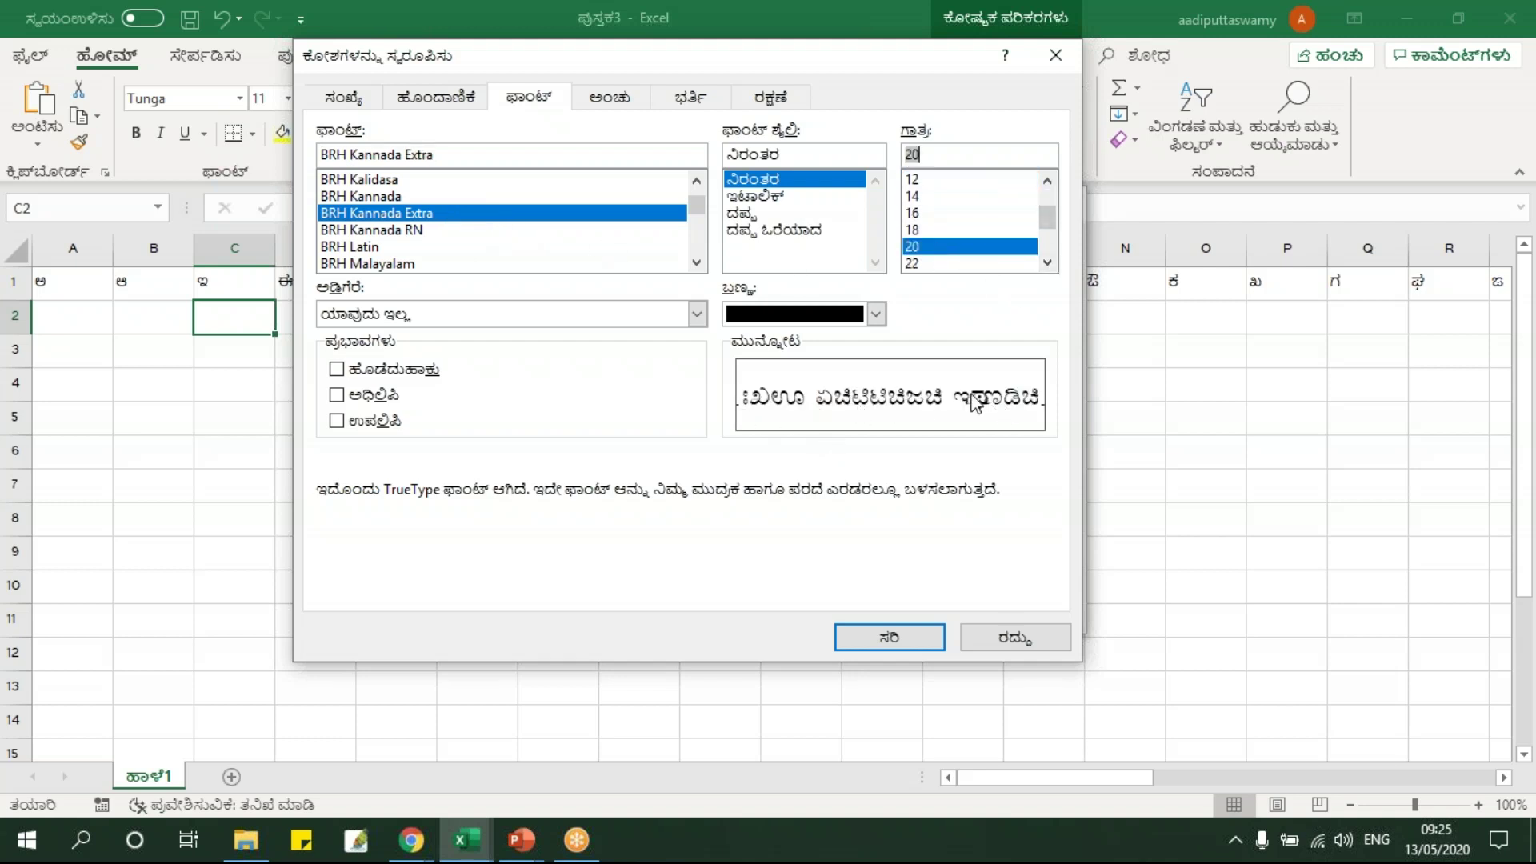
{"action": "left_click", "coordinate": [908, 644]}
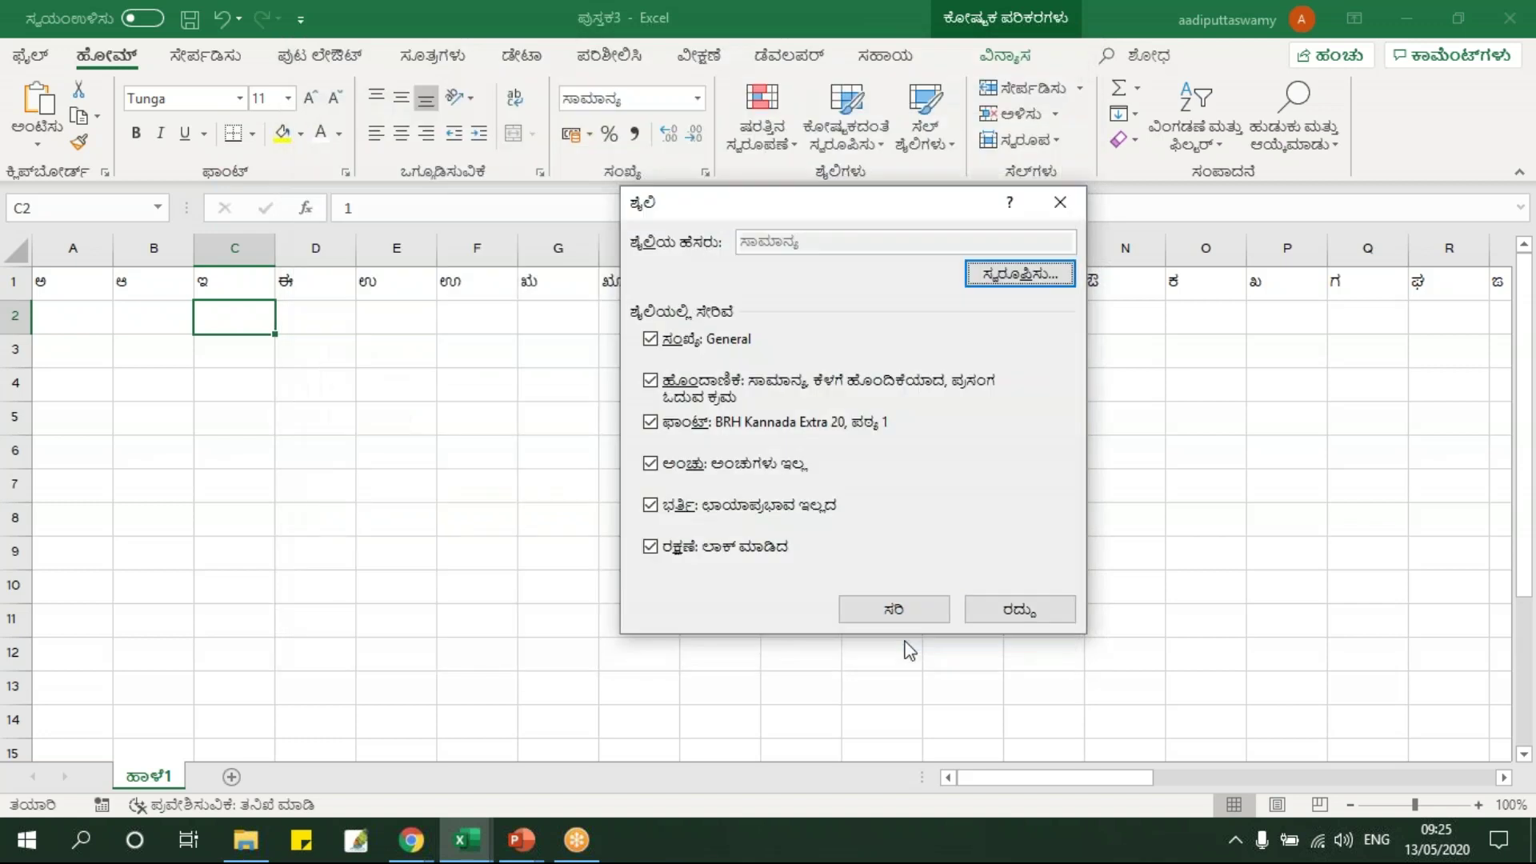
{"action": "left_click", "coordinate": [900, 617]}
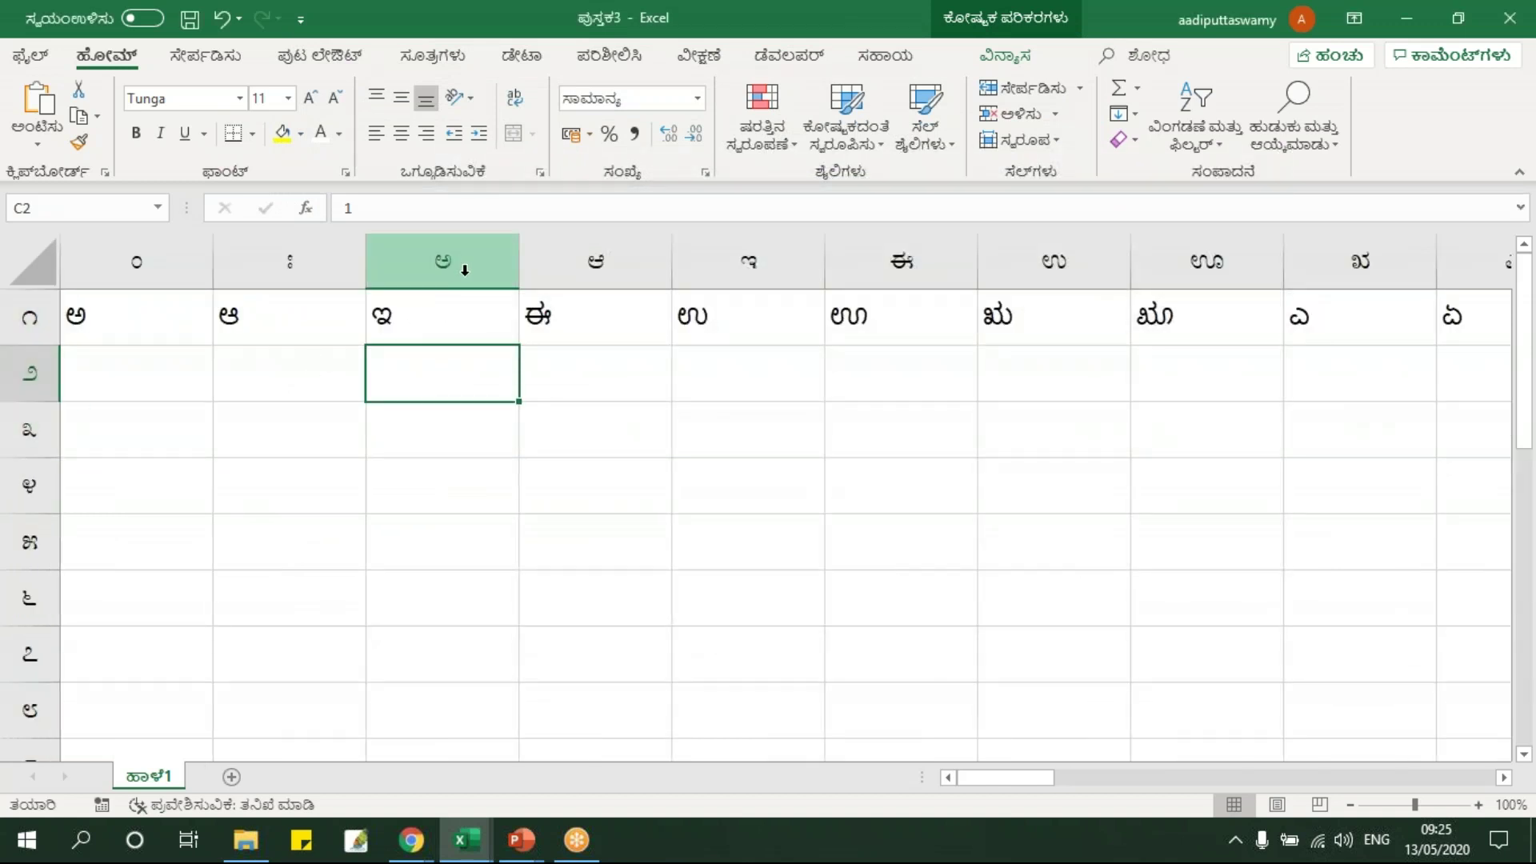
Compare the worksheet's column headings with the Kannada letters across row 1, finishing at cell A1
{"action": "left_click", "coordinate": [753, 324]}
{"action": "key", "text": "Right"}
{"action": "key", "text": "Right"}
{"action": "key", "text": "Right"}
{"action": "key", "text": "Right"}
{"action": "key", "text": "Right"}
{"action": "key", "text": "Right"}
{"action": "key", "text": "Right"}
{"action": "key", "text": "Right"}
{"action": "key", "text": "Right"}
{"action": "key", "text": "Right"}
{"action": "key", "text": "Right"}
{"action": "key", "text": "Right"}
{"action": "key", "text": "Right"}
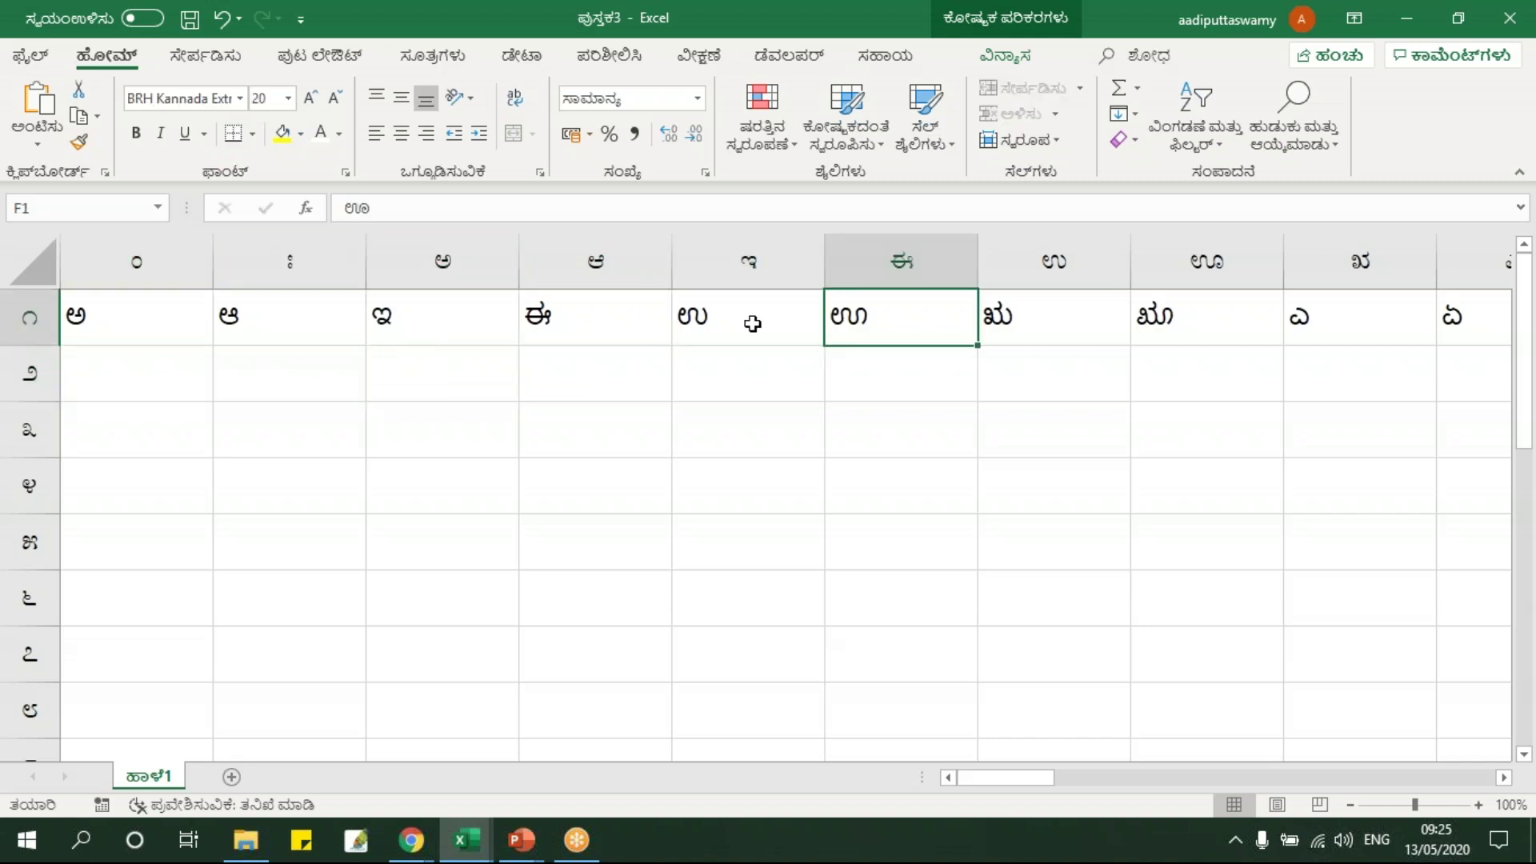
{"action": "key", "text": "Right"}
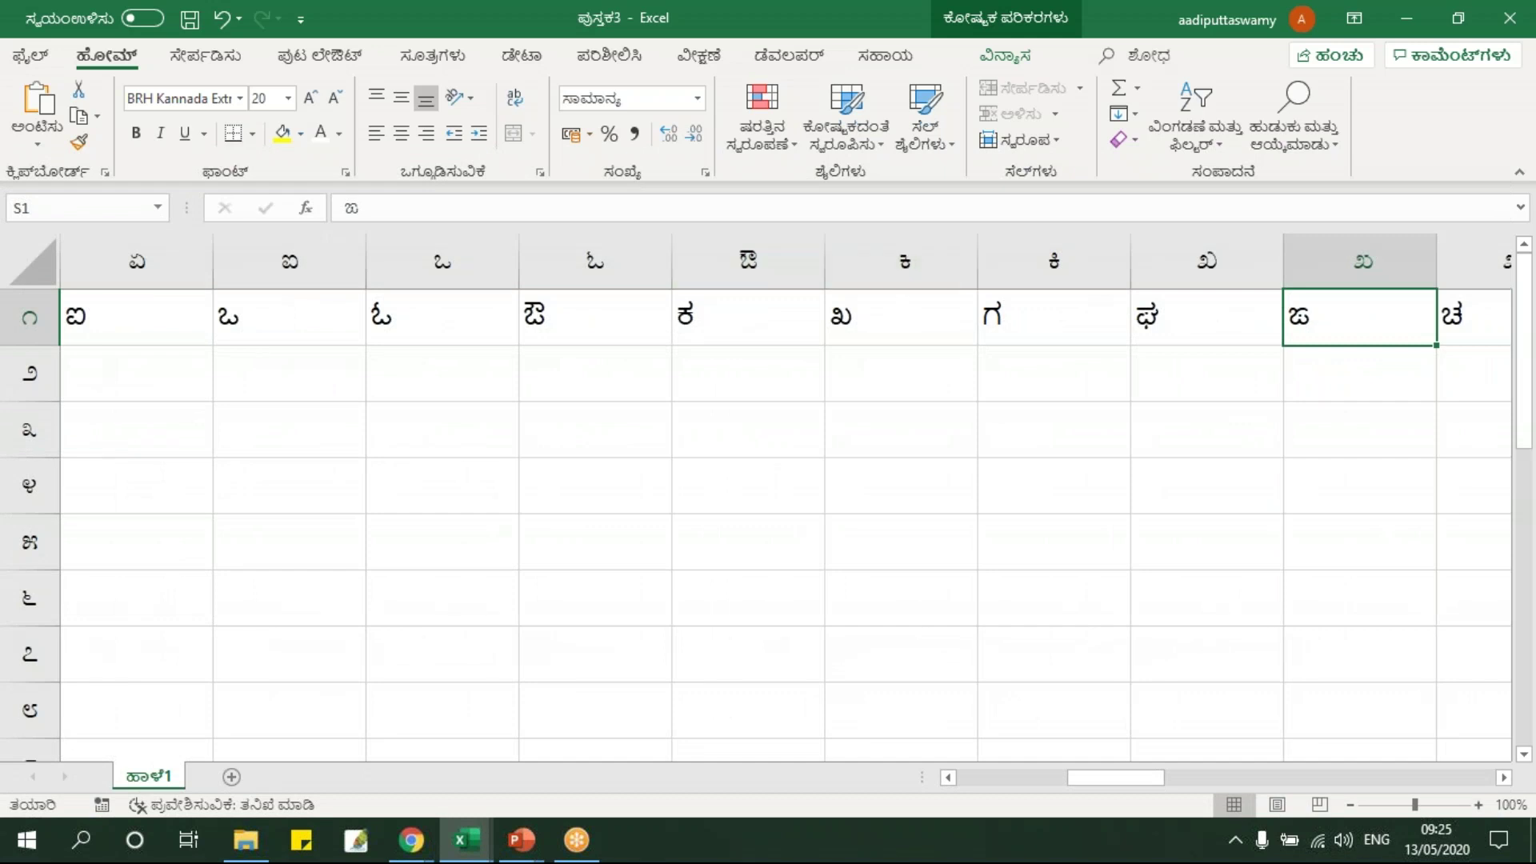
{"action": "key", "text": "Right"}
{"action": "key", "text": "Right"}
{"action": "key", "text": "Right"}
{"action": "key", "text": "Right"}
{"action": "key", "text": "Left"}
{"action": "key", "text": "Left"}
{"action": "key", "text": "Left"}
{"action": "key", "text": "Left"}
{"action": "key", "text": "Left"}
{"action": "key", "text": "Left"}
{"action": "key", "text": "Left"}
{"action": "key", "text": "Left"}
{"action": "key", "text": "Left"}
{"action": "key", "text": "Left"}
{"action": "key", "text": "Left"}
{"action": "key", "text": "Left"}
{"action": "key", "text": "Left"}
{"action": "key", "text": "Left"}
{"action": "key", "text": "Left"}
{"action": "key", "text": "Left"}
{"action": "key", "text": "Left"}
{"action": "key", "text": "Left"}
{"action": "key", "text": "Left"}
{"action": "key", "text": "Left"}
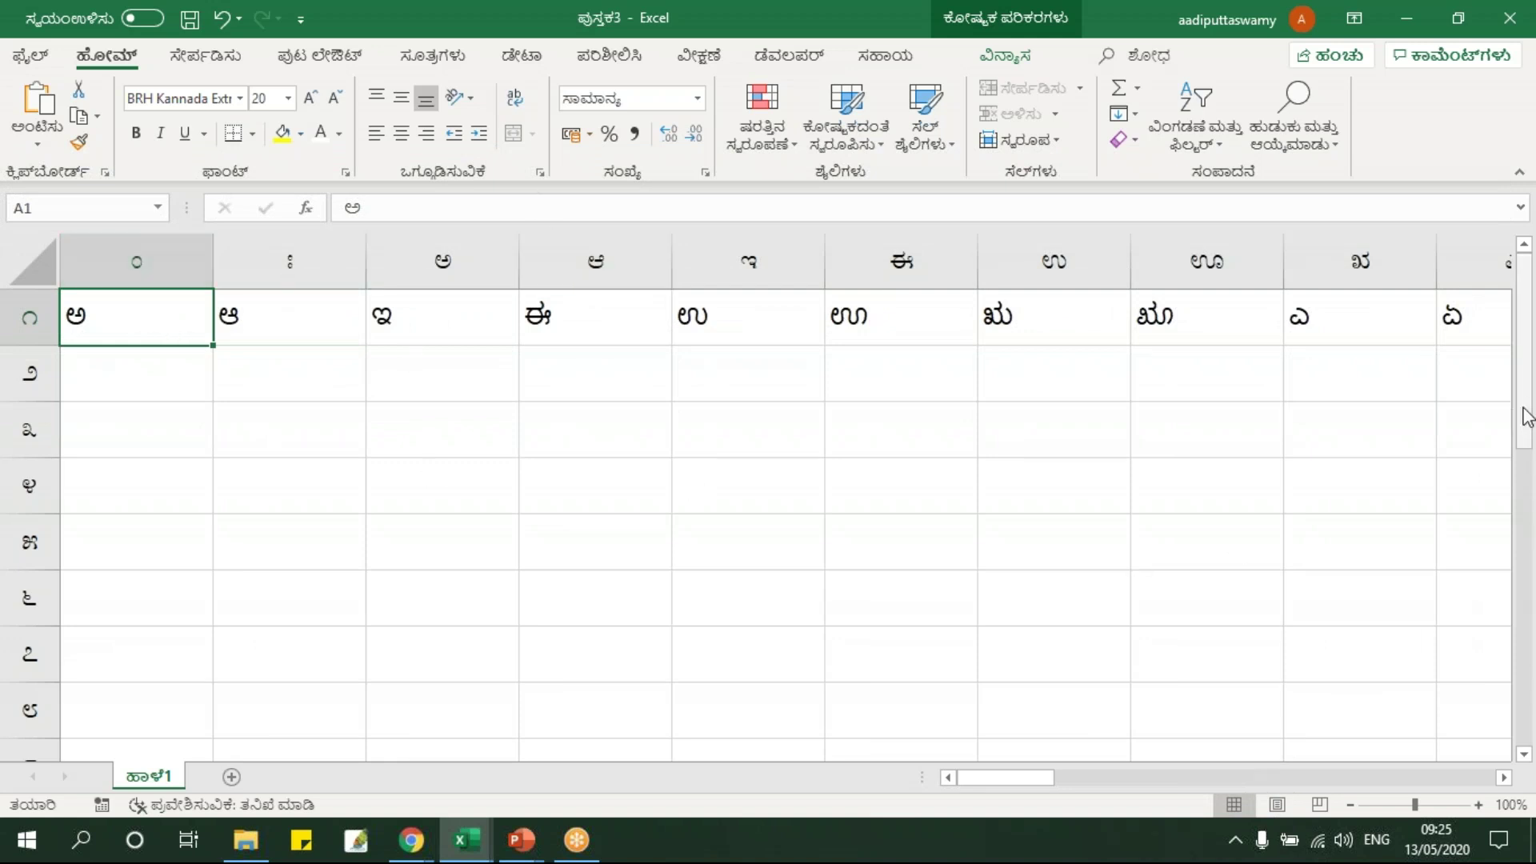
Move row 1 out of view so the table's Kannada headers replace the column headings, and select cell A2
{"action": "left_click", "coordinate": [1524, 756]}
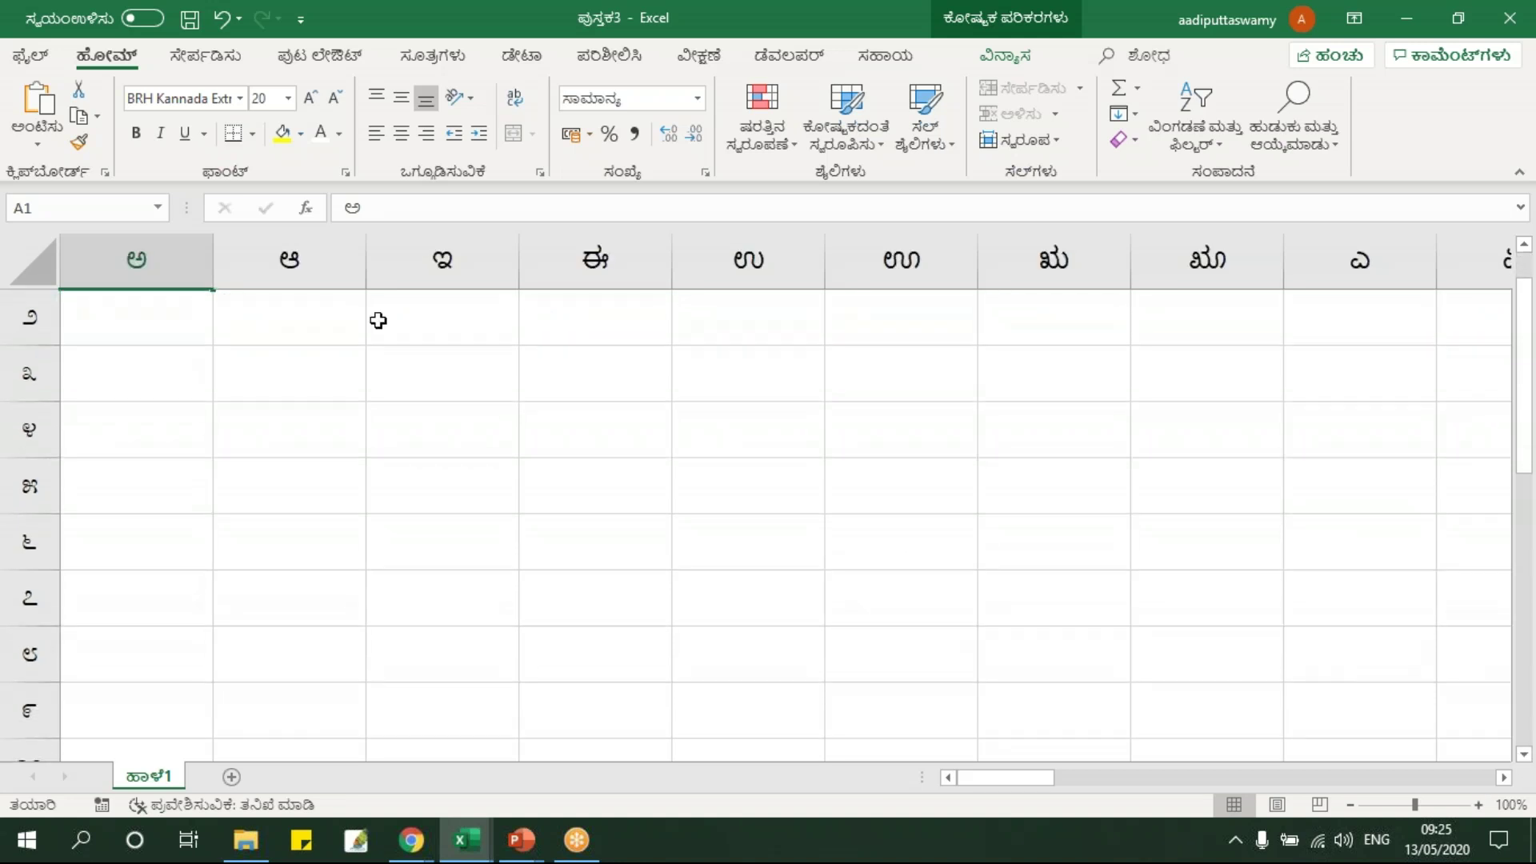
{"action": "left_click", "coordinate": [136, 317]}
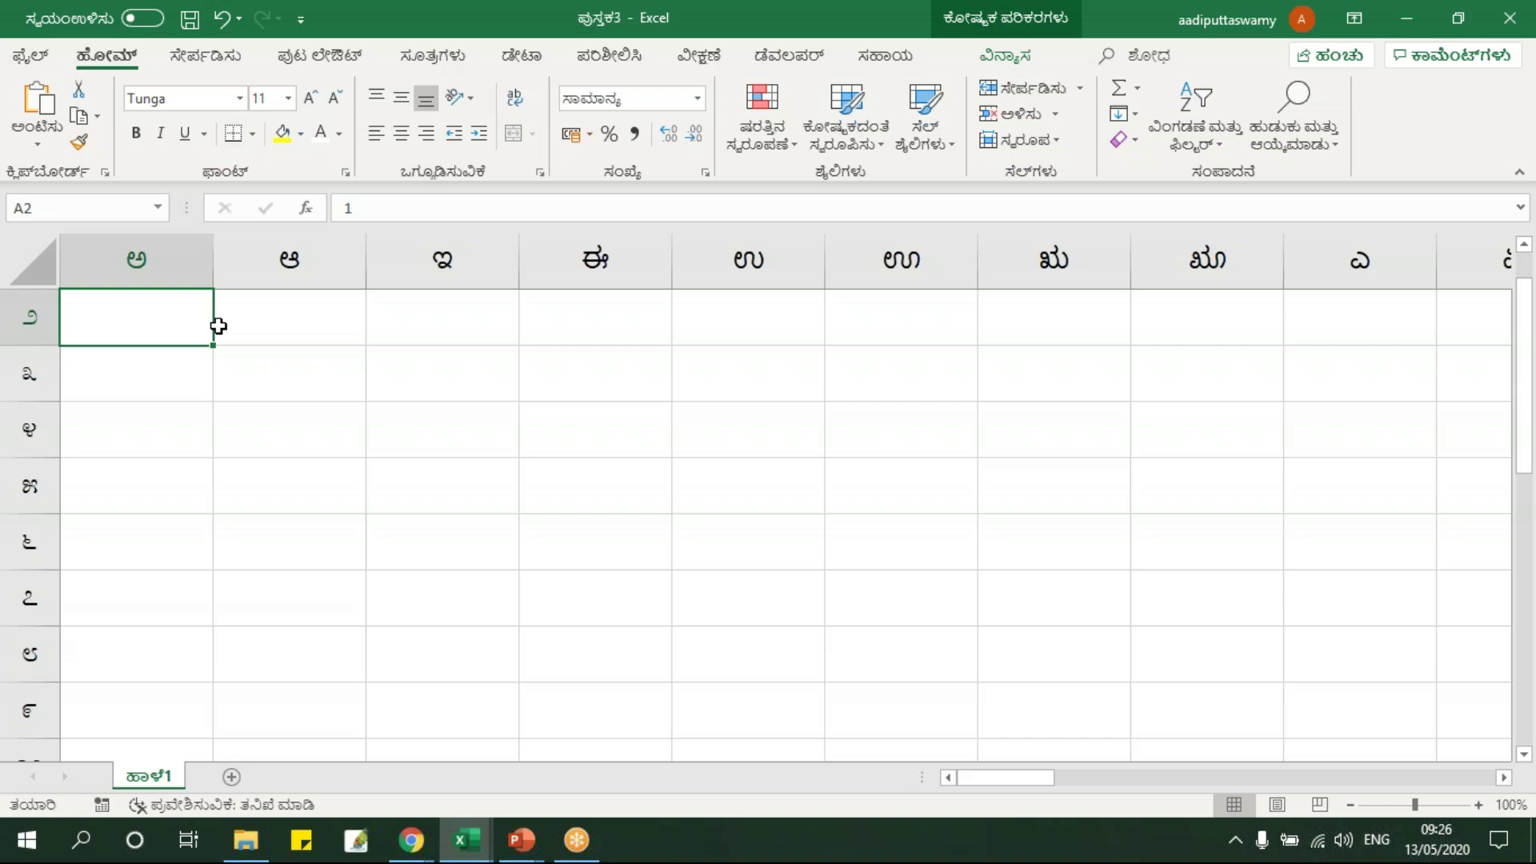
Switch to the PowerPoint slide show and advance from the title slide to the closing slide
{"action": "left_click", "coordinate": [521, 840]}
{"action": "left_click", "coordinate": [604, 773]}
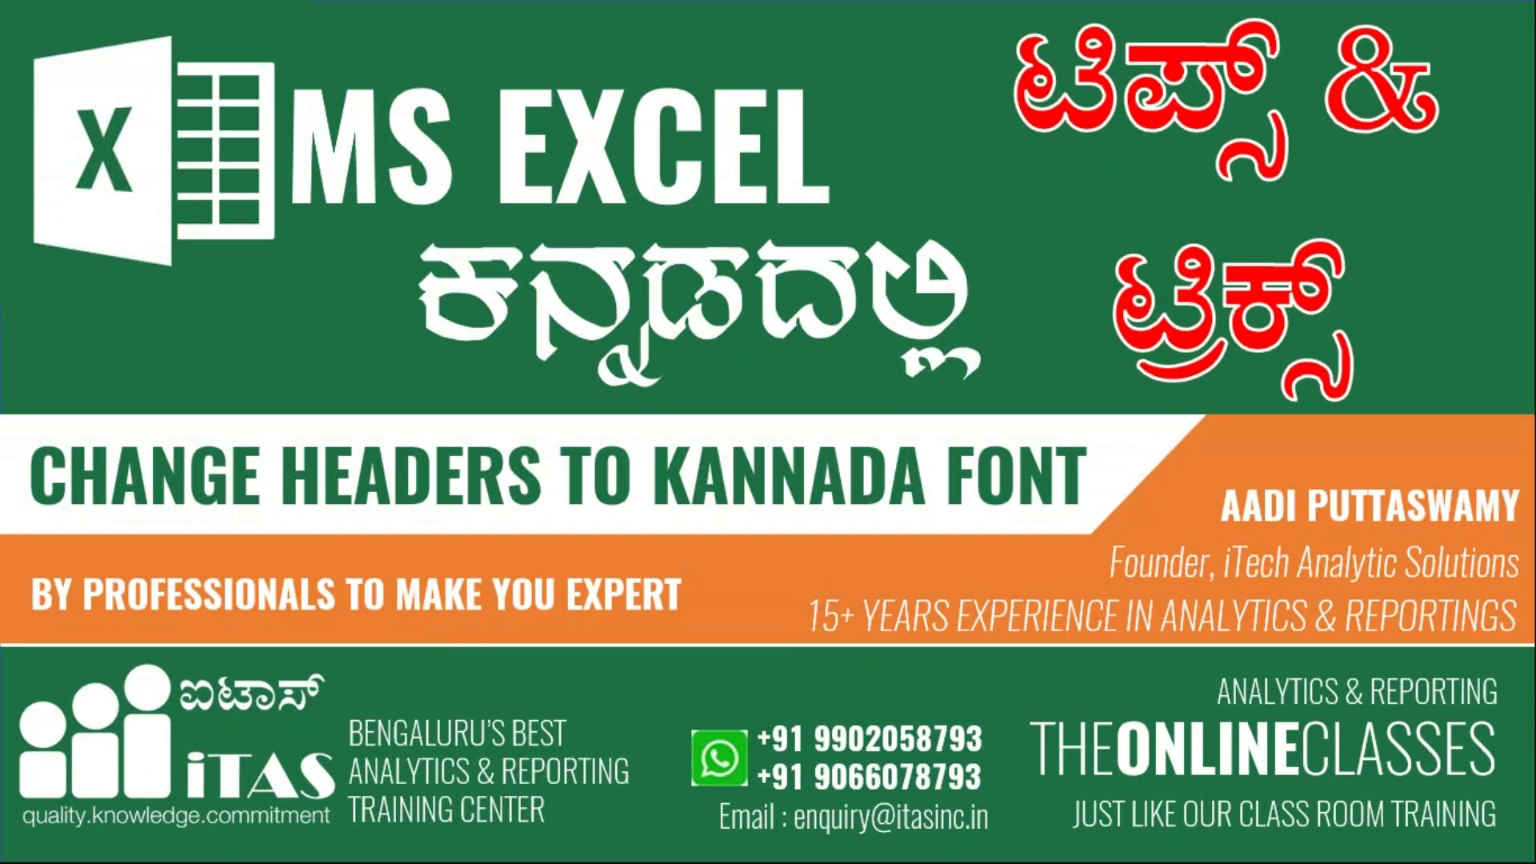
{"action": "left_click", "coordinate": [970, 352]}
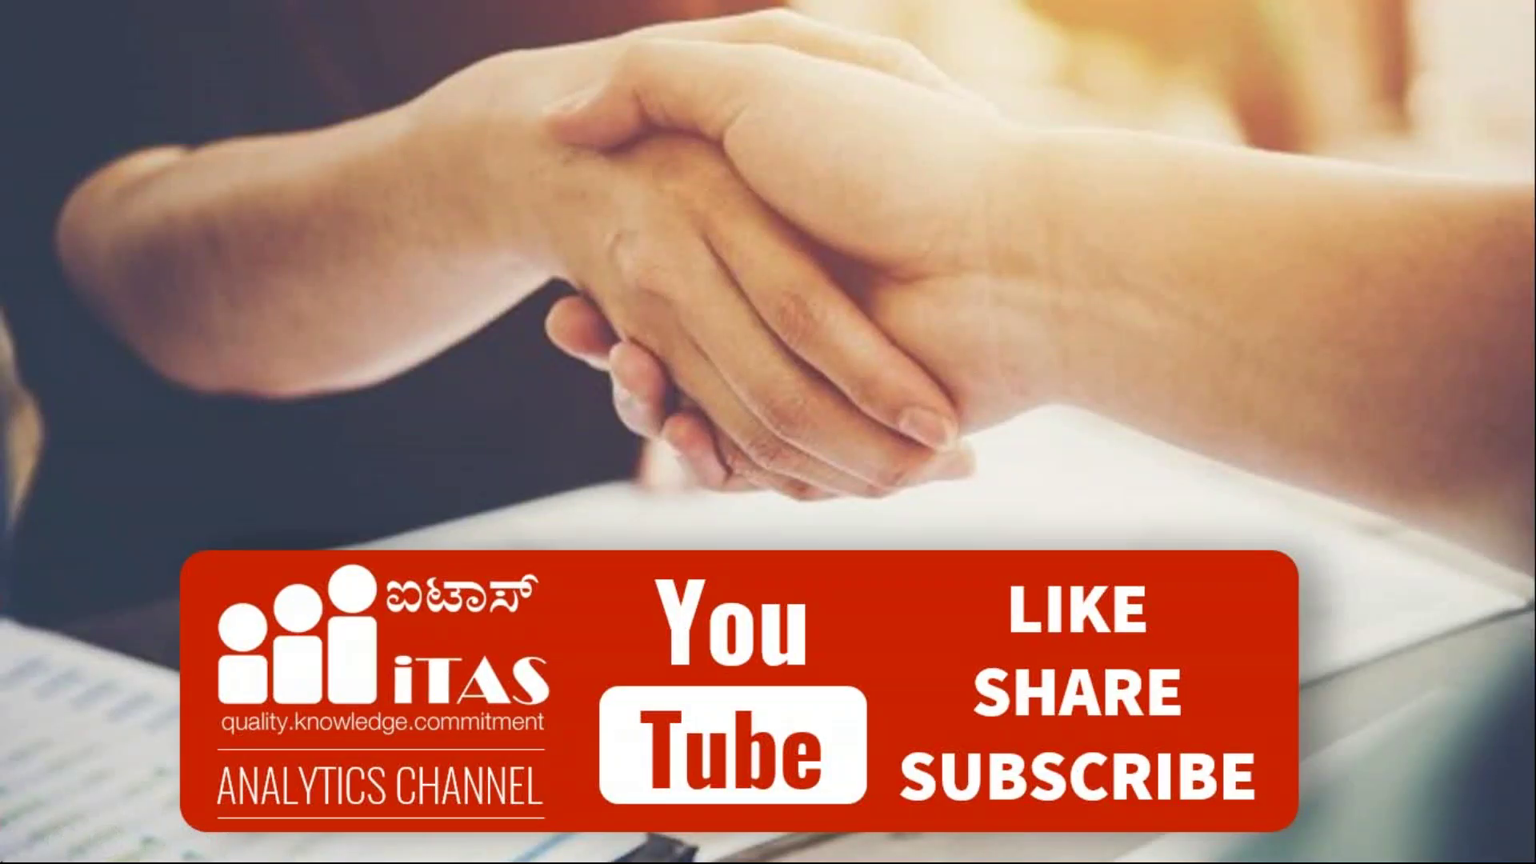